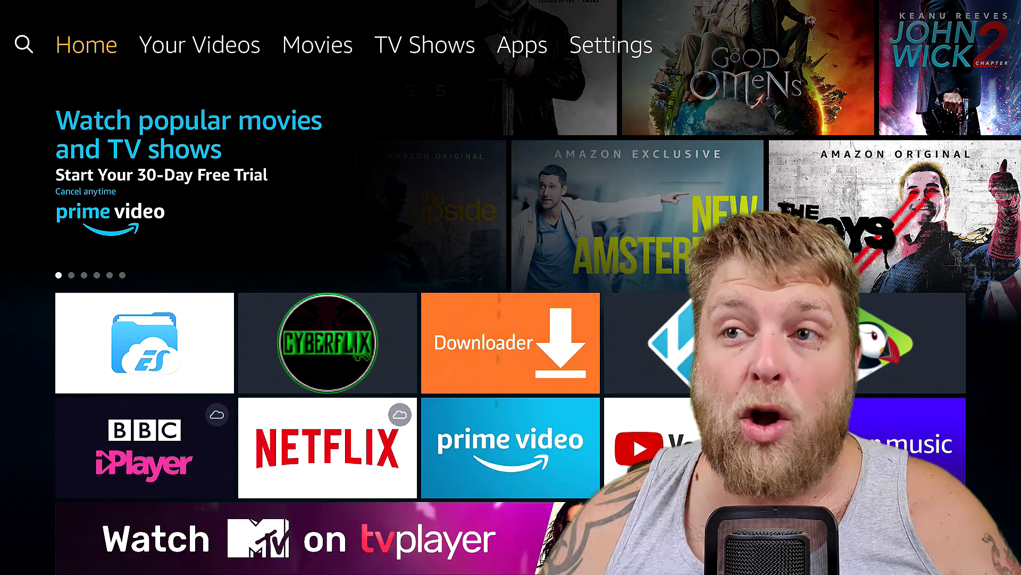
Check the unknown sources setting under My Fire TV's developer options.
key("Right")
key("Right")
key("Right")
key("Right")
key("Right")
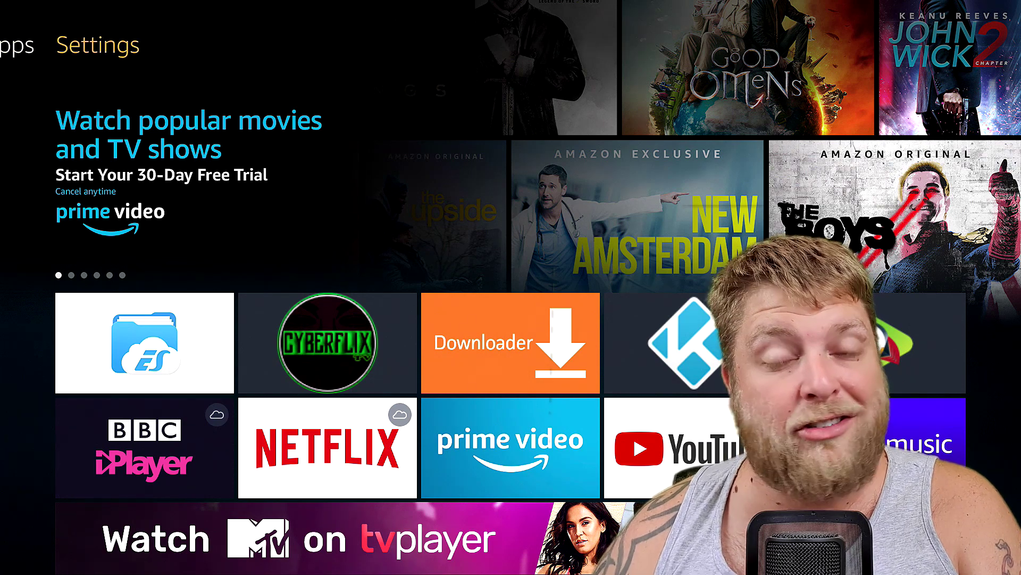
key("Down")
key("Right")
key("Right")
key("Right")
key("Right")
key("Right")
key("Right")
key("Right")
key("Right")
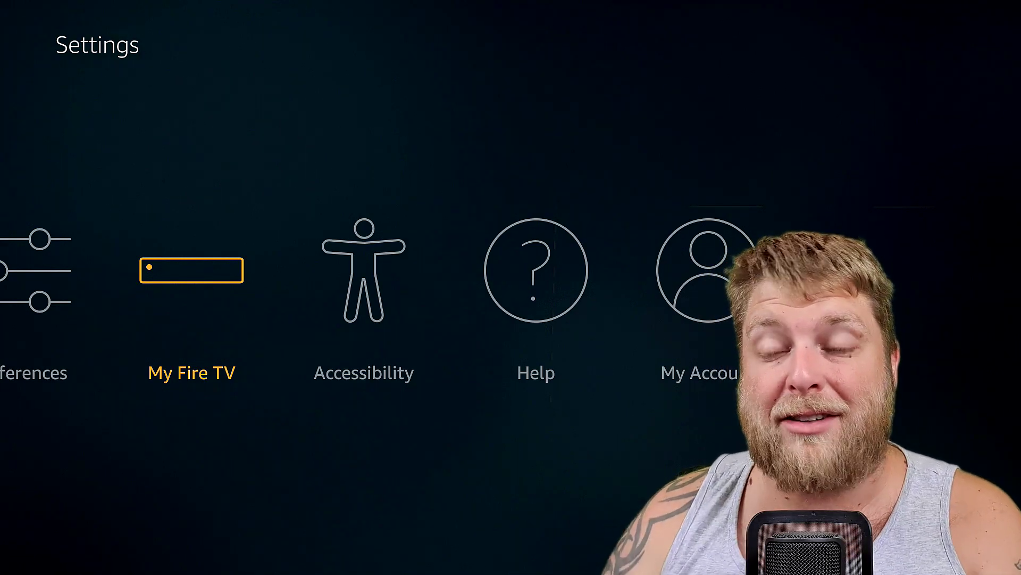
key("Return")
key("Down")
key("Return")
key("Down")
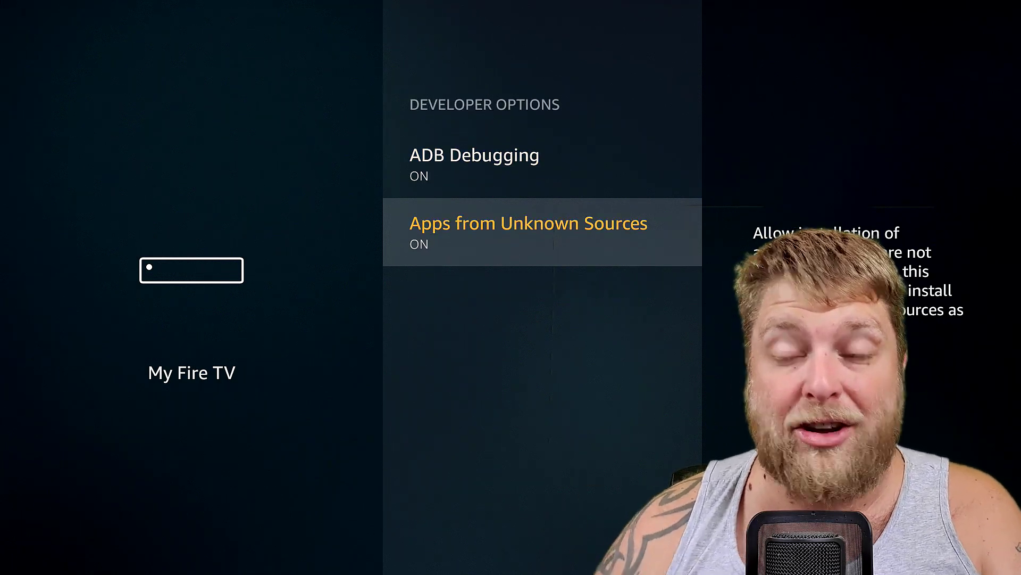
key("Escape")
key("Escape")
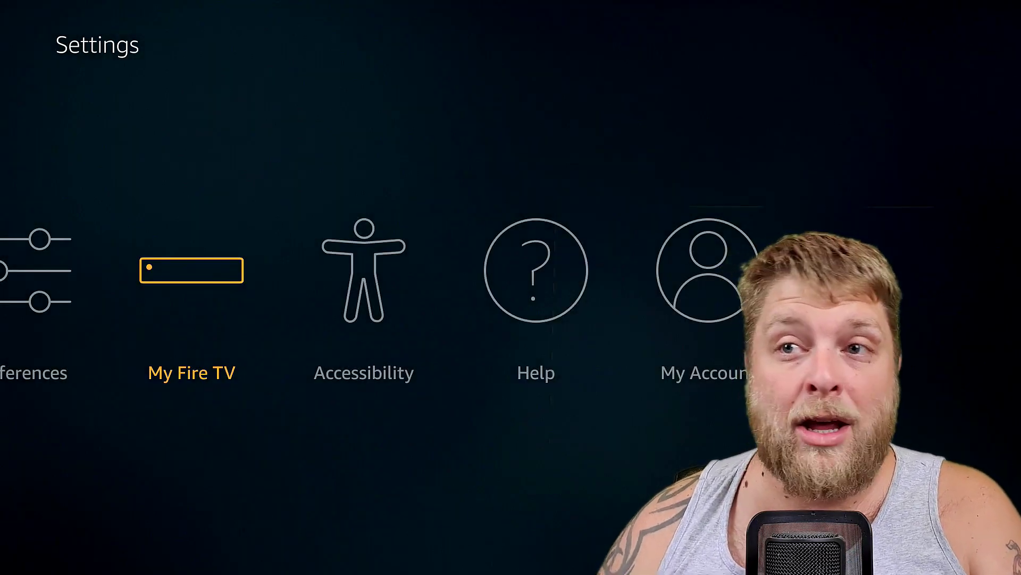
key("Escape")
key("Escape")
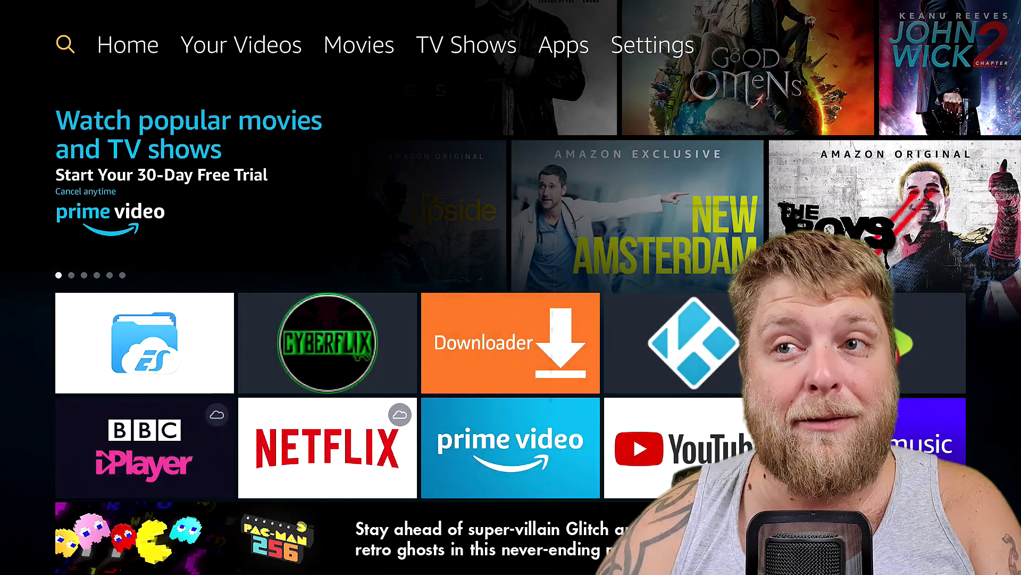
Search Fire TV for Downloader and look over the results.
key("Down")
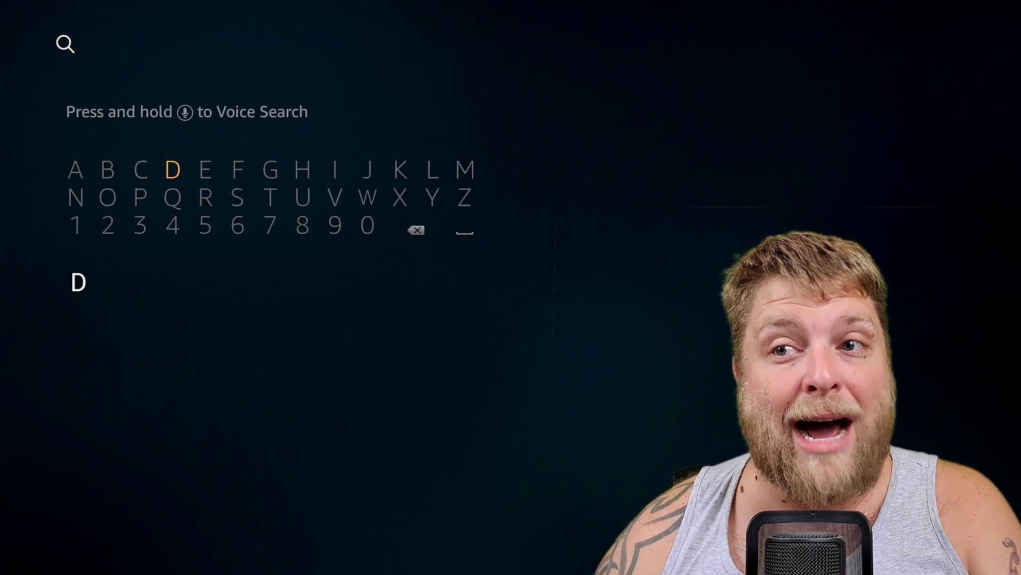
key("Left")
key("Left")
key("Down")
key("Return")
key("Left")
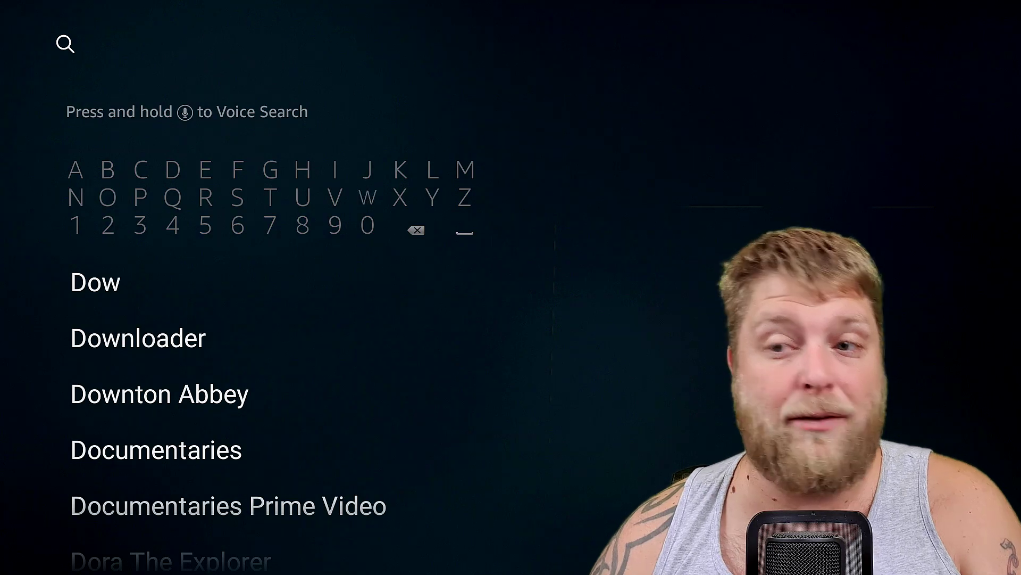
key("Return")
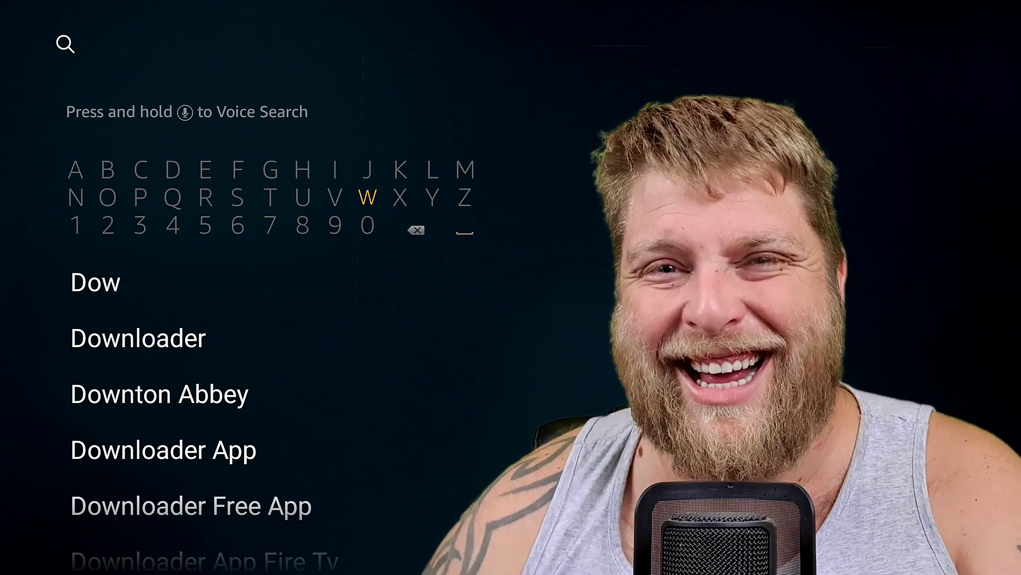
key("Down")
key("Down")
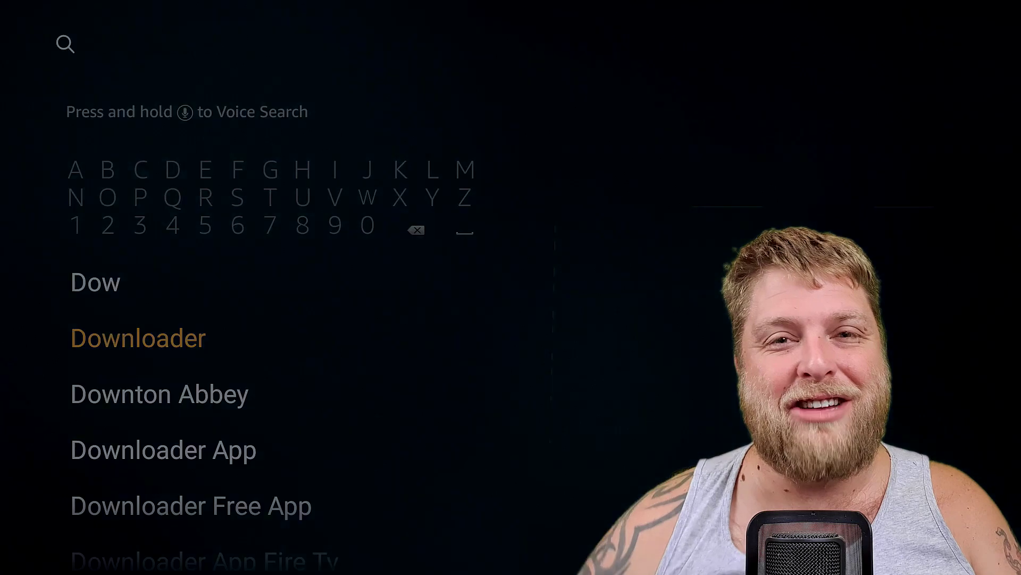
key("Return")
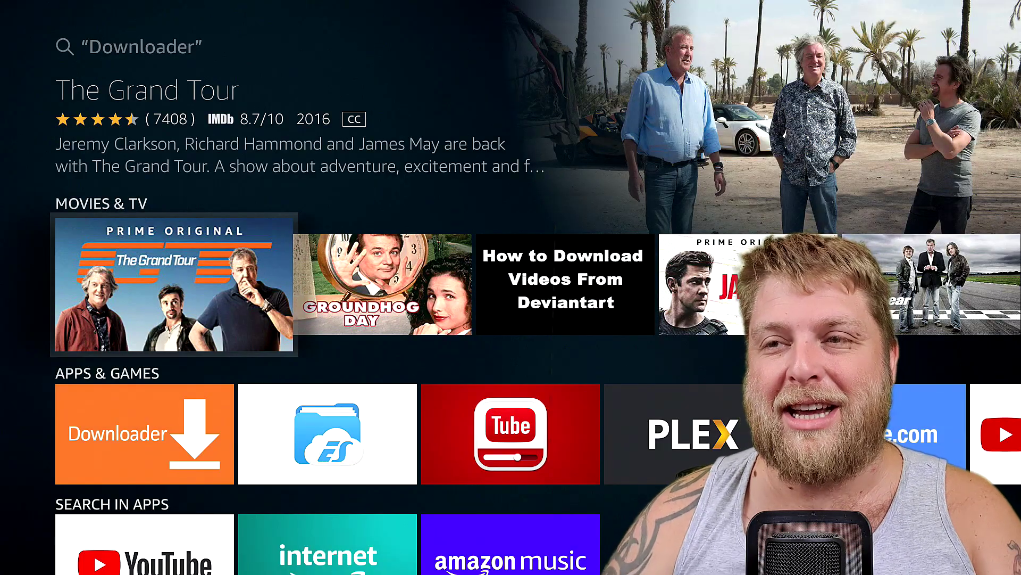
key("Down")
key("Down")
key("Up")
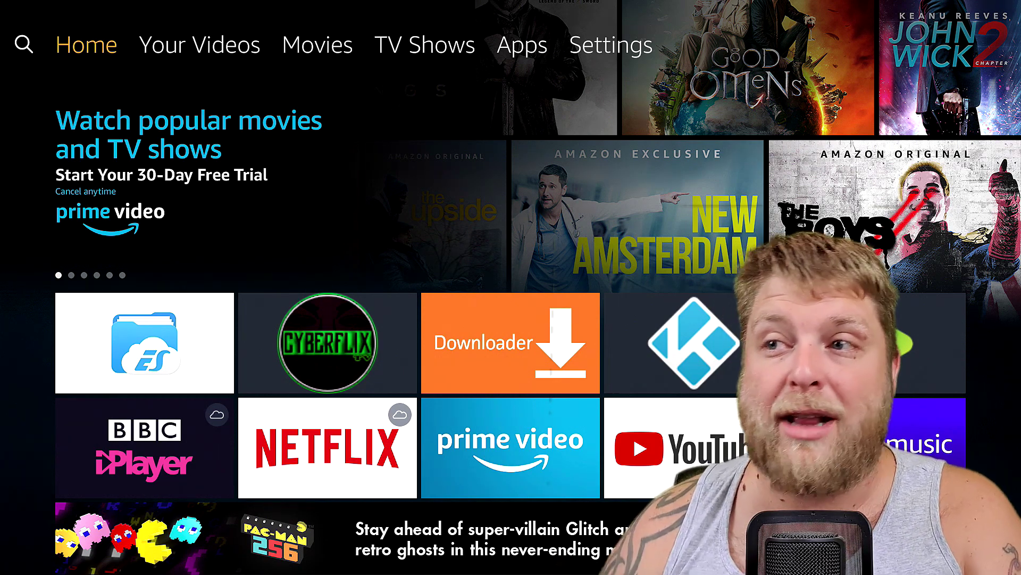
Launch Downloader from Applications > Manage Installed Applications in Fire TV Settings.
key("Right")
key("Right")
key("Right")
key("Right")
key("Right")
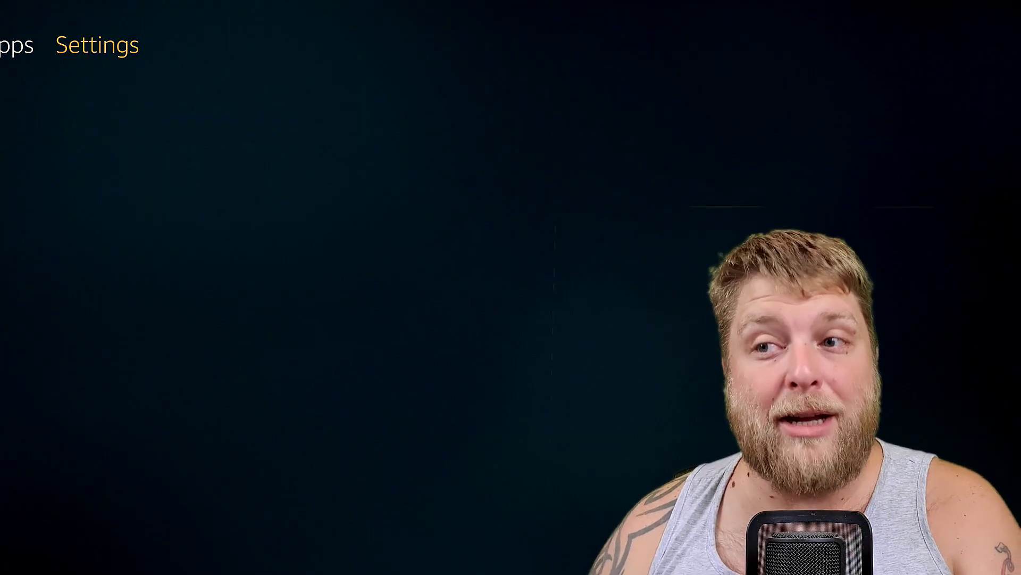
key("Down")
key("Right")
key("Right")
key("Right")
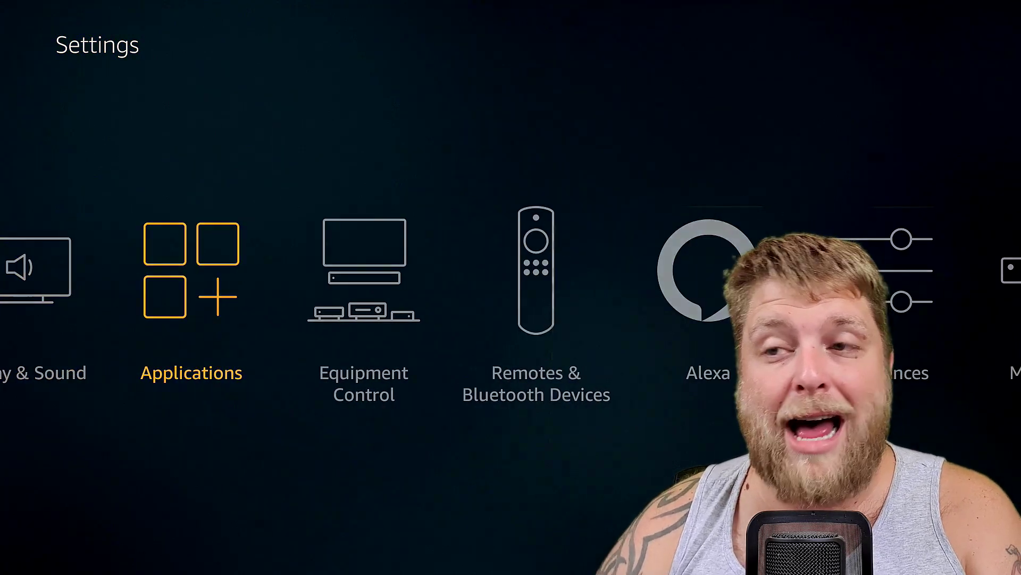
key("Return")
key("Down")
key("Down")
key("Down")
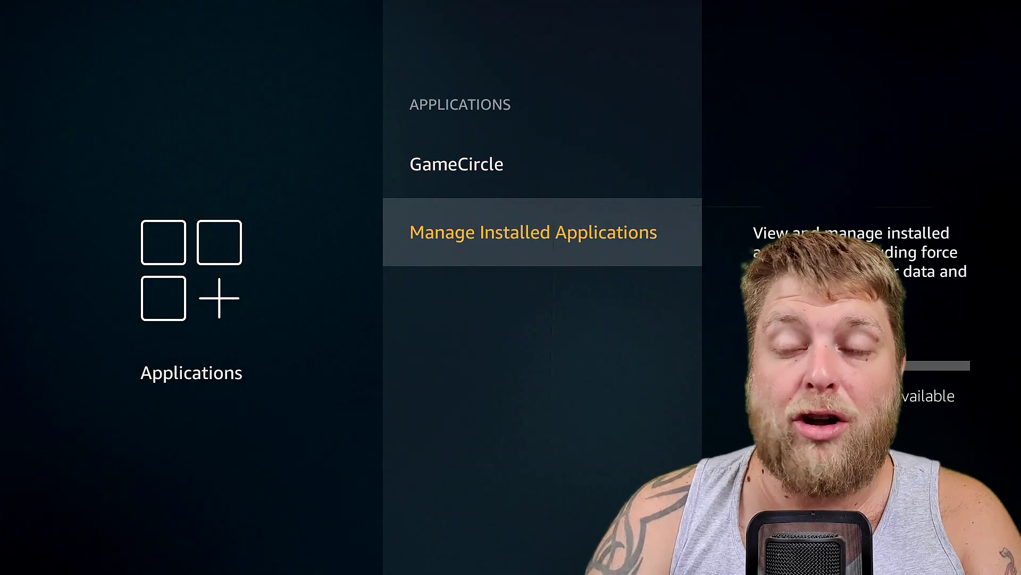
key("Return")
key("Down")
key("Down")
key("Down")
key("Down")
key("Down")
key("Down")
key("Down")
key("Return")
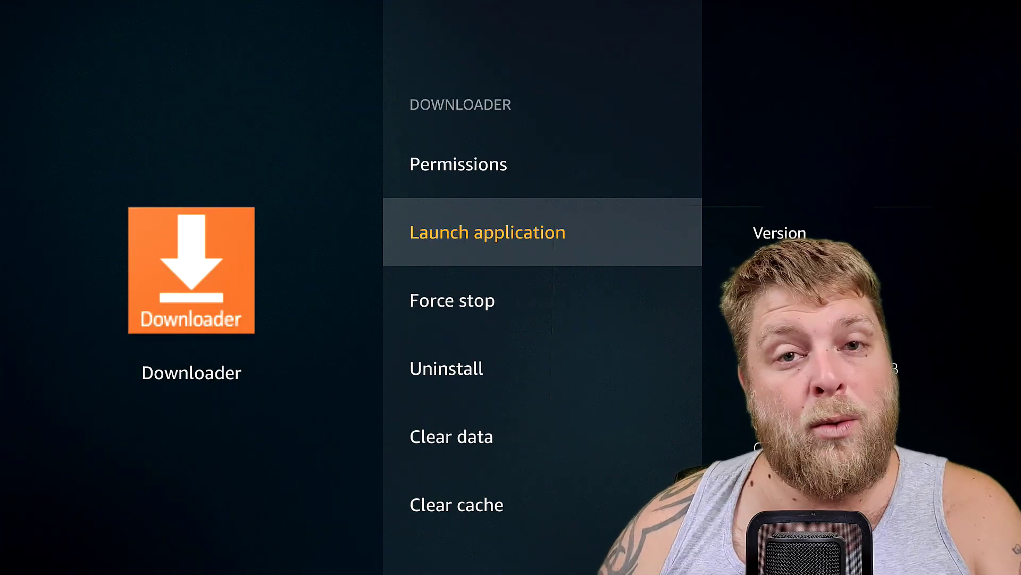
key("Return")
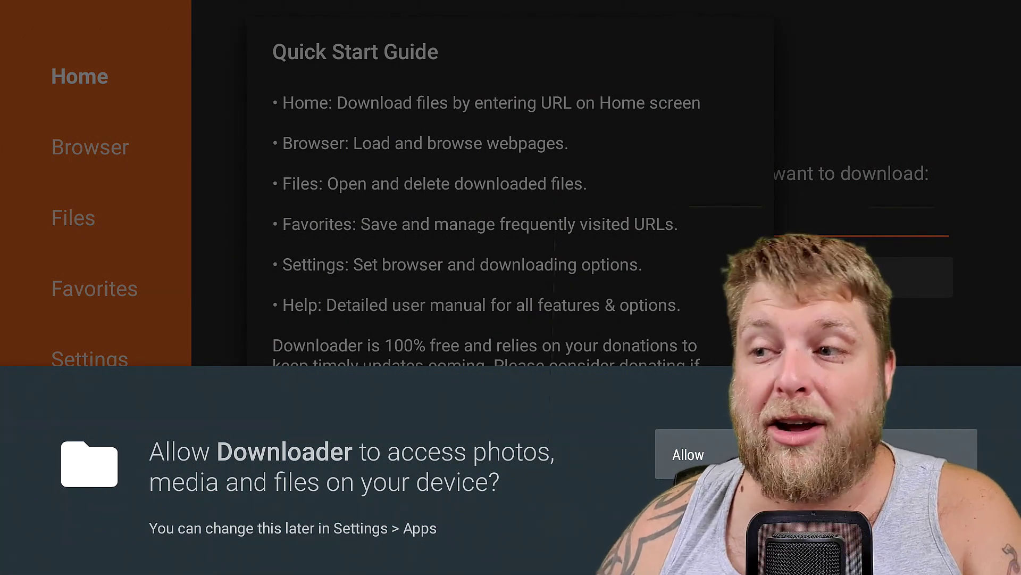
Allow file access, dismiss the Quick Start Guide, and check APK Auto-Install in Settings.
key("Return")
key("Return")
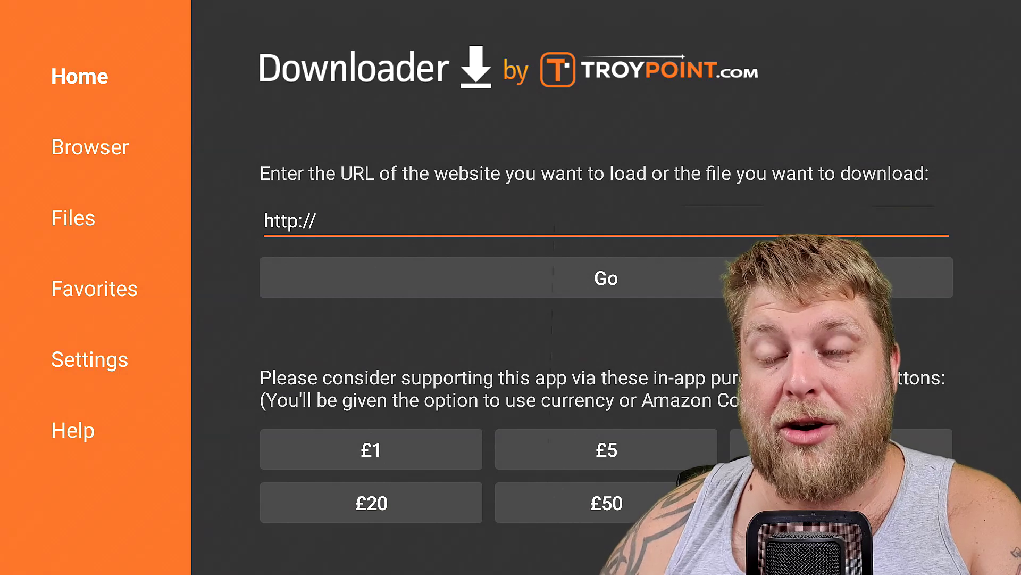
key("Left")
key("Left")
key("Left")
key("Left")
key("Left")
key("Left")
key("Left")
key("Down")
key("Down")
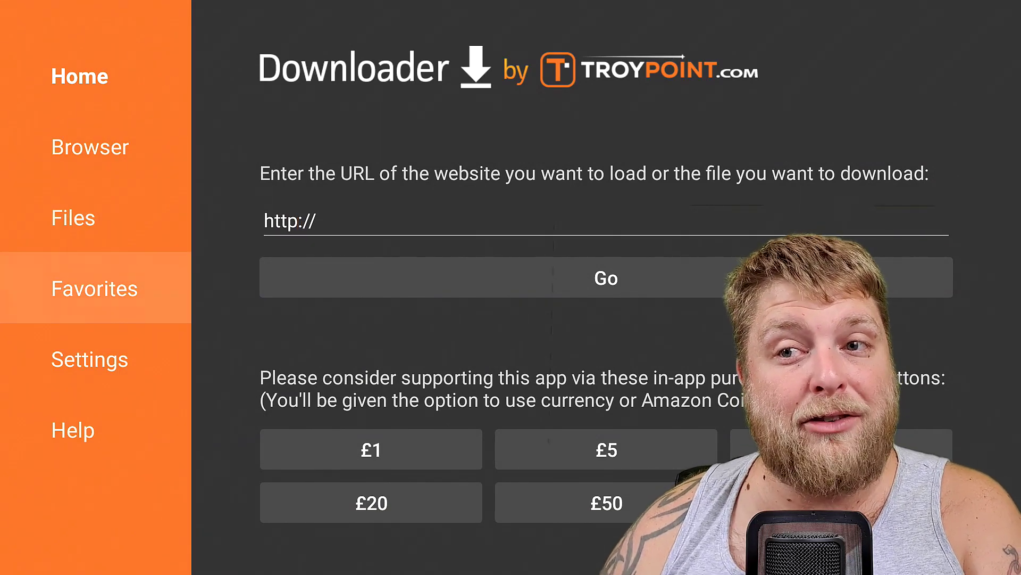
key("Right")
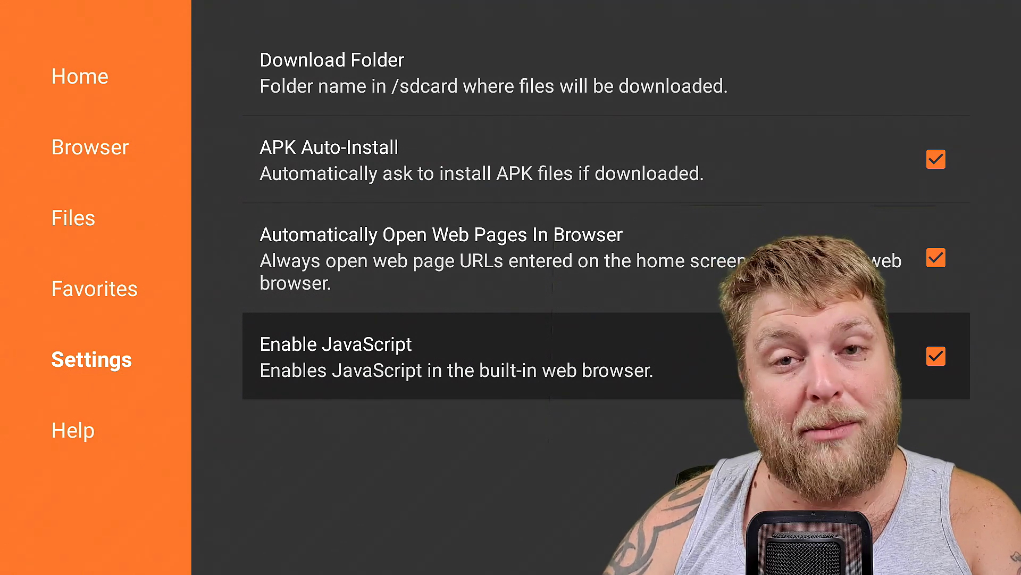
Return to Downloader's Home page and bring up the URL entry keyboard.
key("Left")
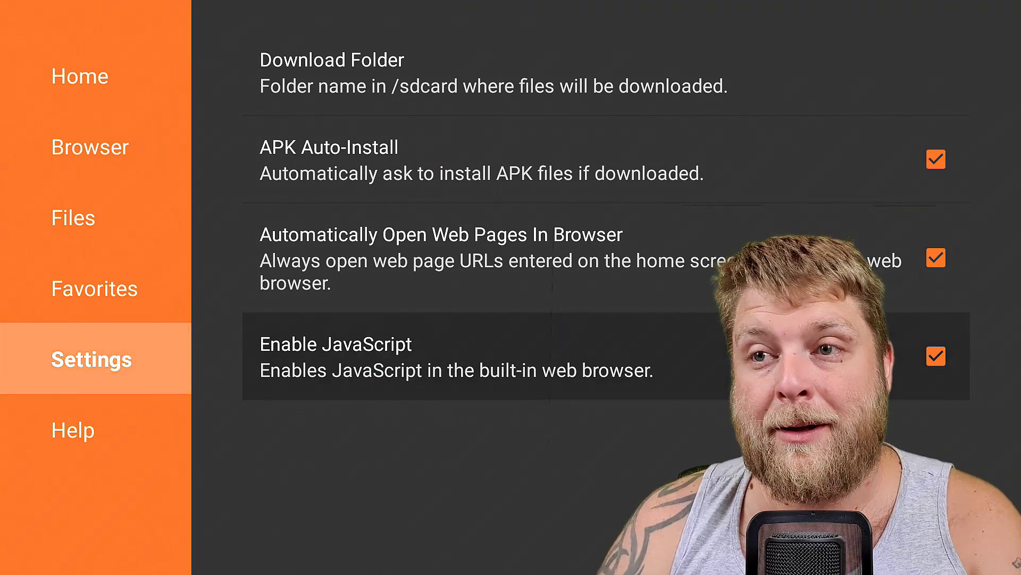
key("Up")
key("Up")
key("Up")
key("Up")
key("Right")
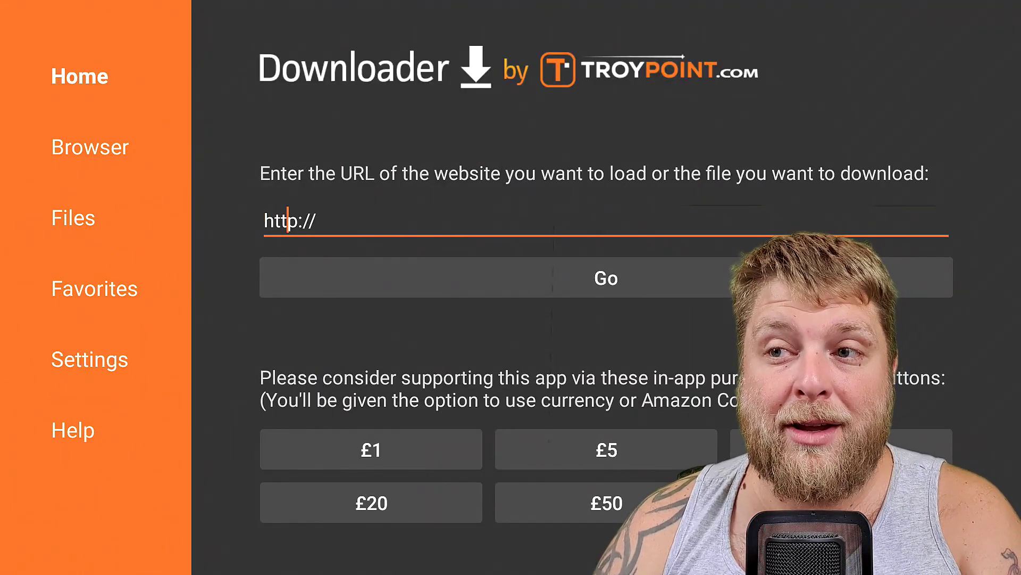
key("Return")
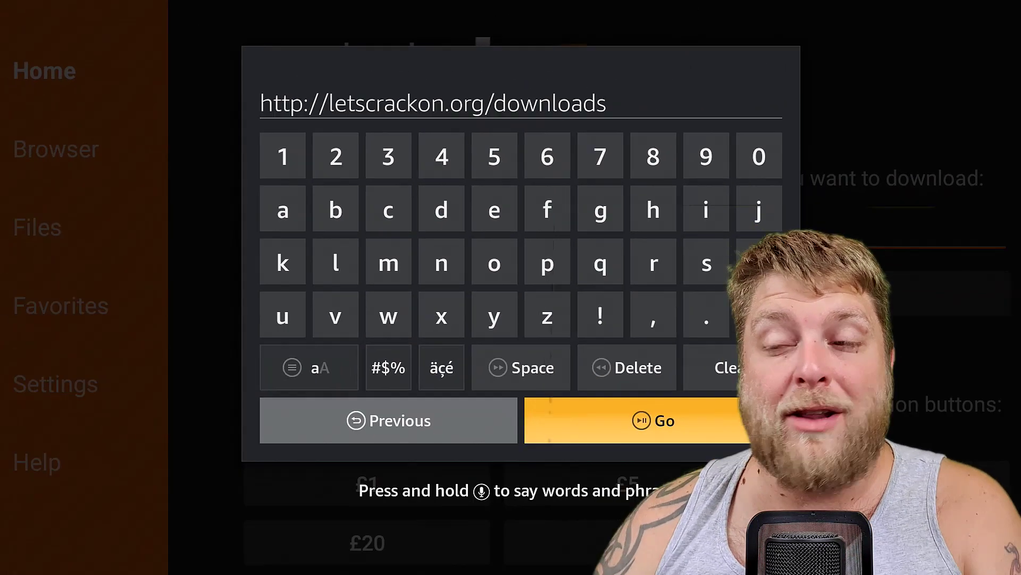
key("Return")
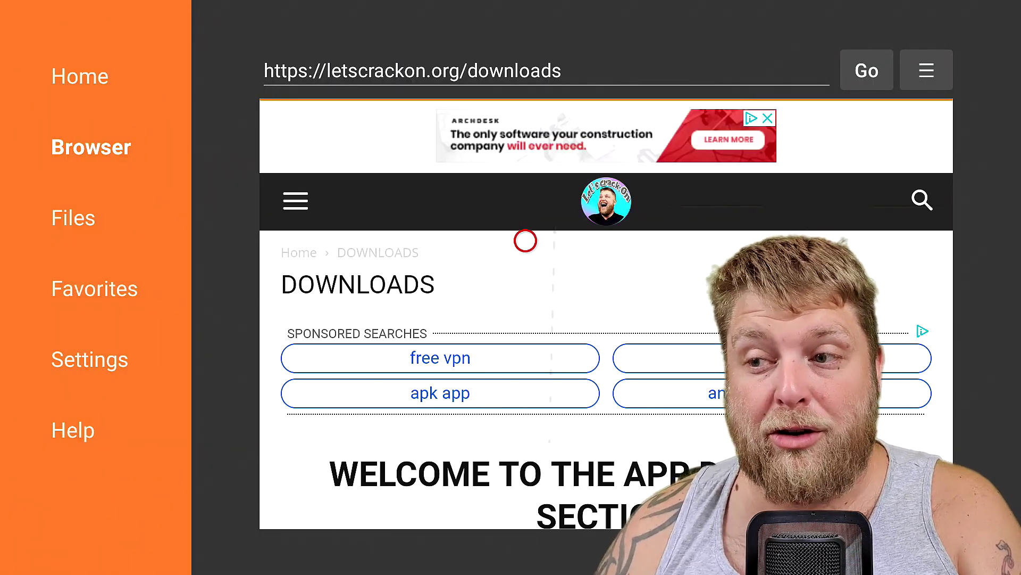
Open MX Player Pro from the Media Players list and press its Download button.
scroll(525, 507, "down", 15)
scroll(525, 507, "down", 5)
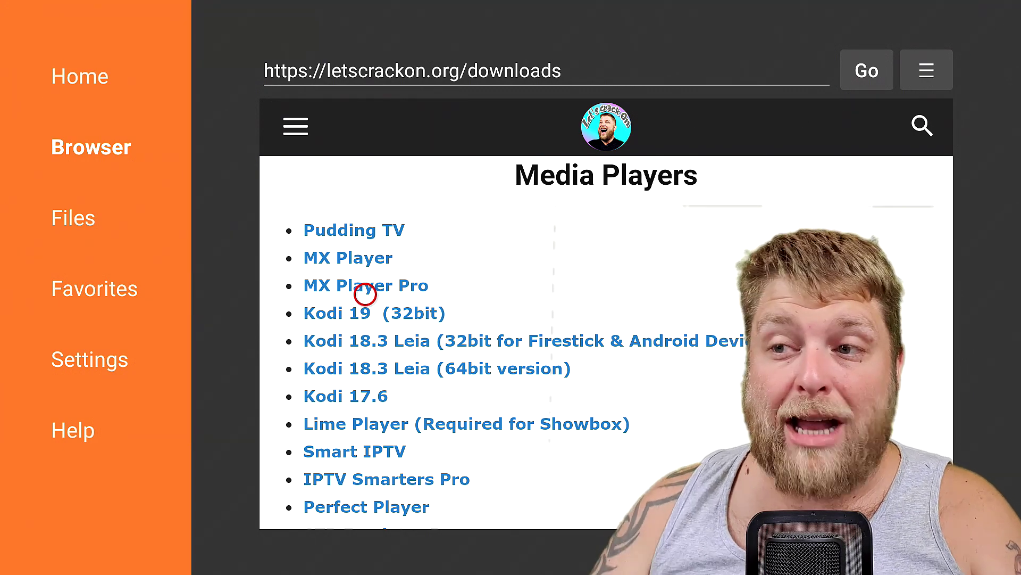
left_click(366, 294)
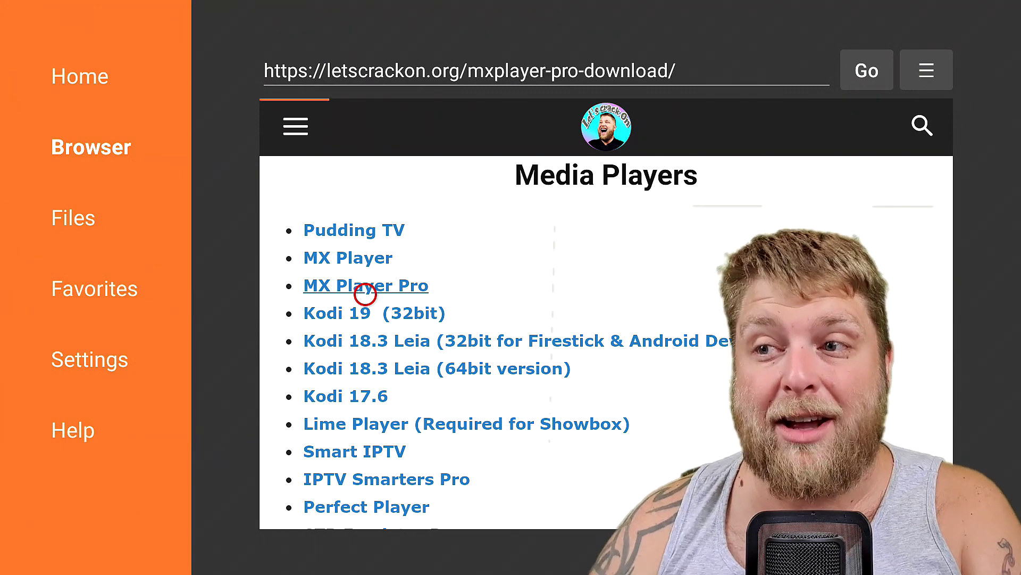
scroll(596, 497, "down", 10)
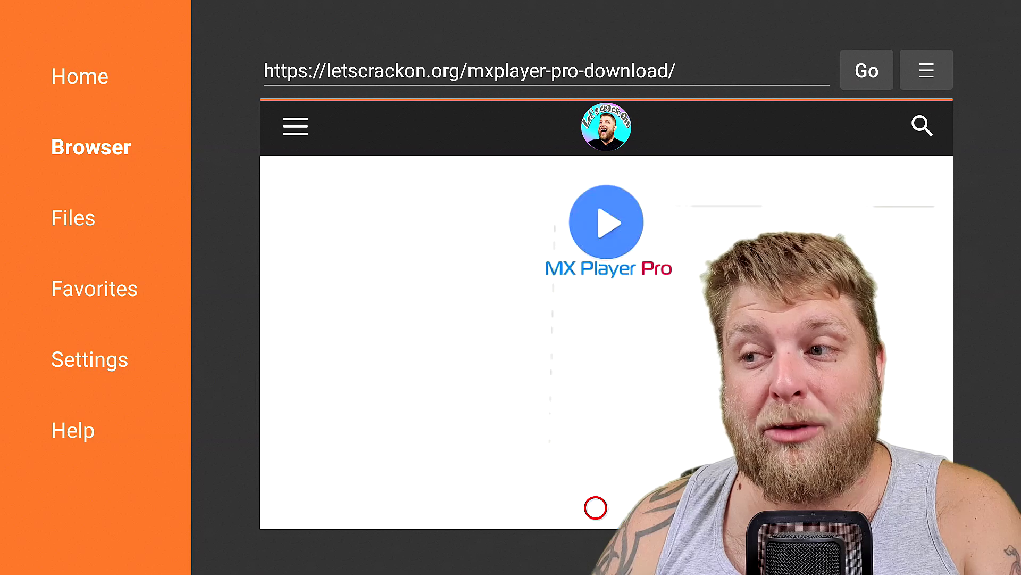
scroll(595, 372, "down", 5)
left_click(595, 250)
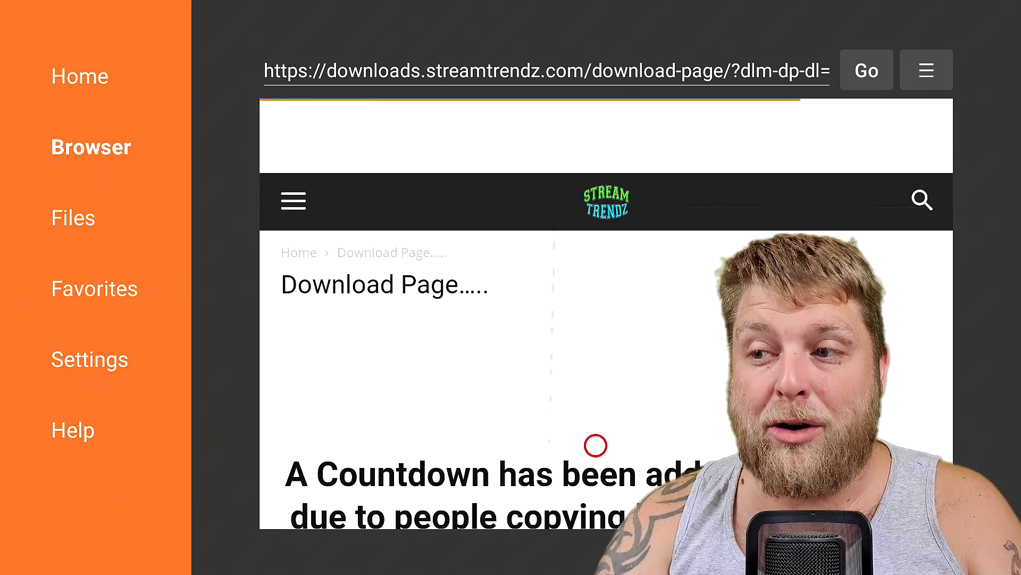
Scroll the StreamTrendz download page while the countdown runs.
scroll(595, 507, "down", 10)
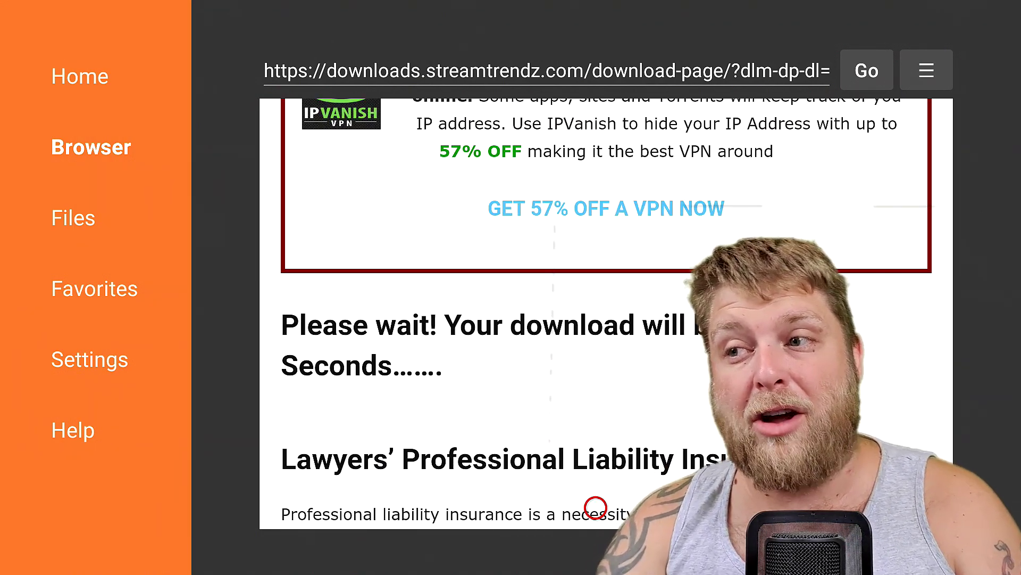
scroll(596, 507, "down", 3)
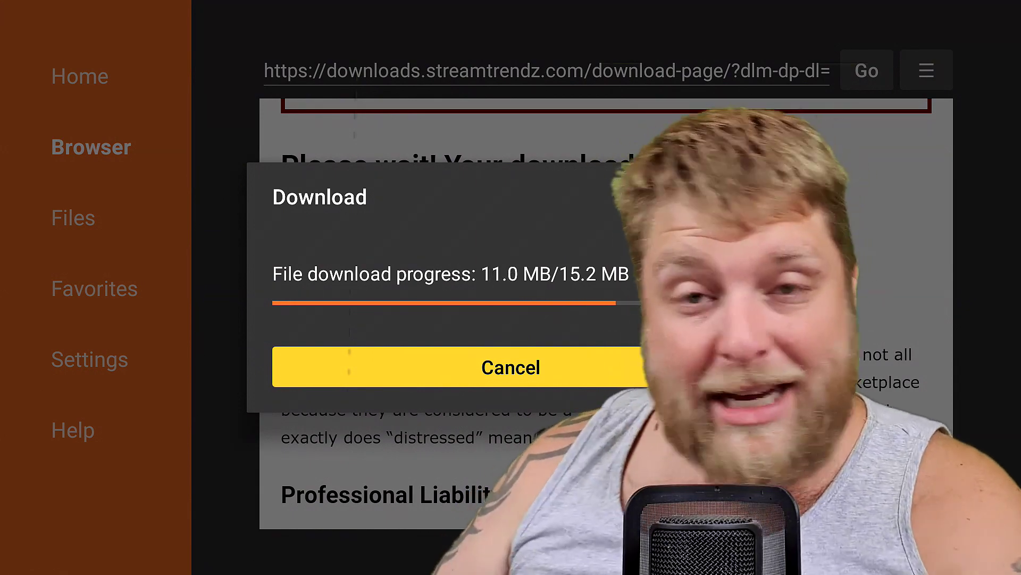
Install the MX Player Pro APK, confirm the Android prompt, and close App installed.
key("Return")
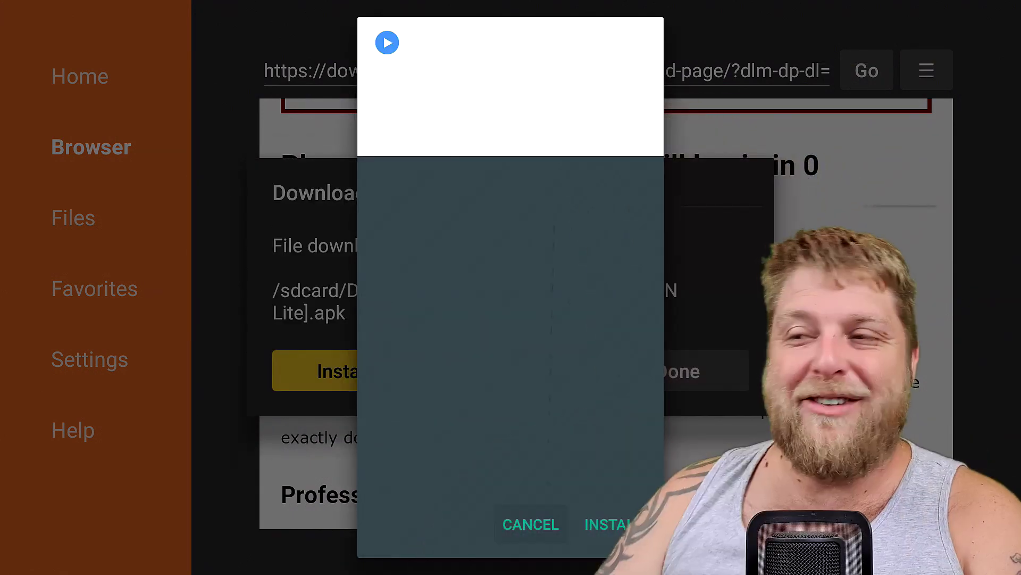
key("Return")
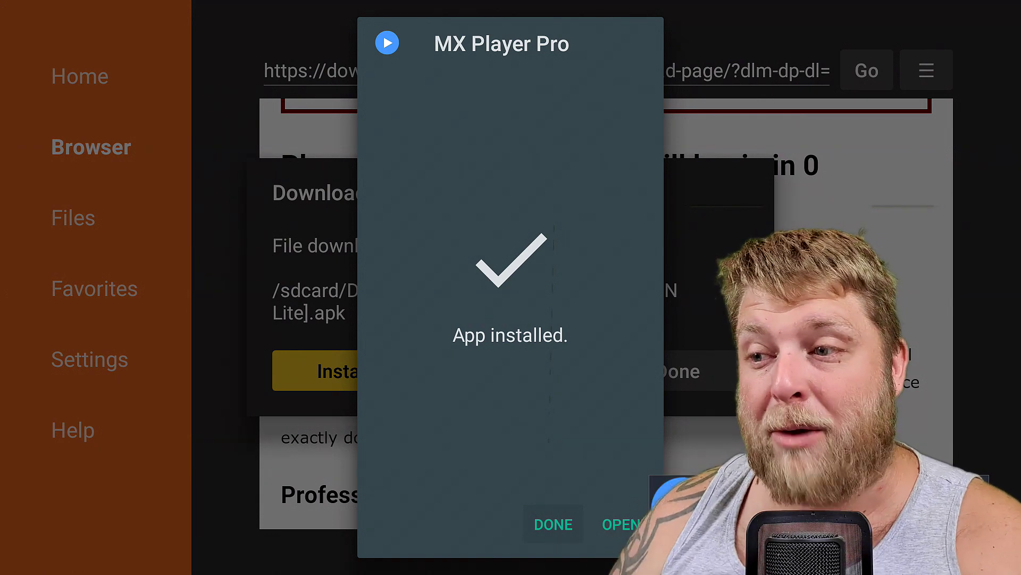
key("Return")
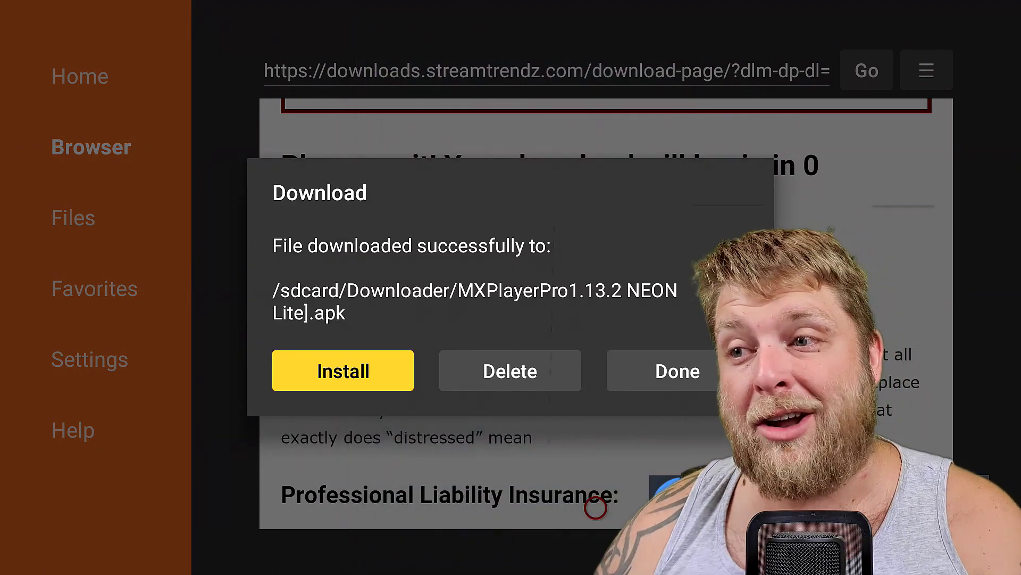
key("Right")
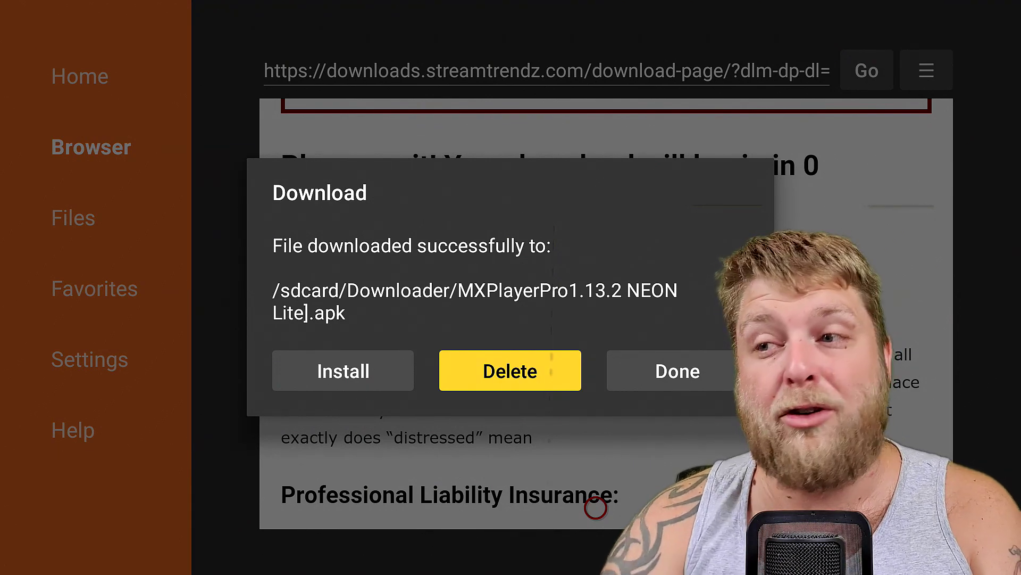
Close the download dialog and open Downloader's Files section.
key("Right")
key("Return")
key("Left")
key("Left")
key("Left")
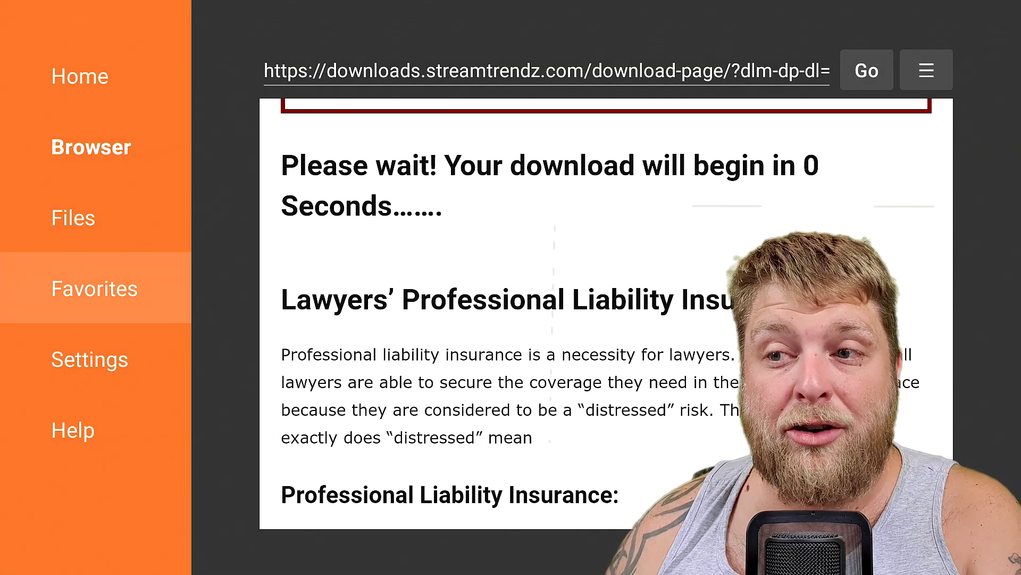
key("Up")
key("Down")
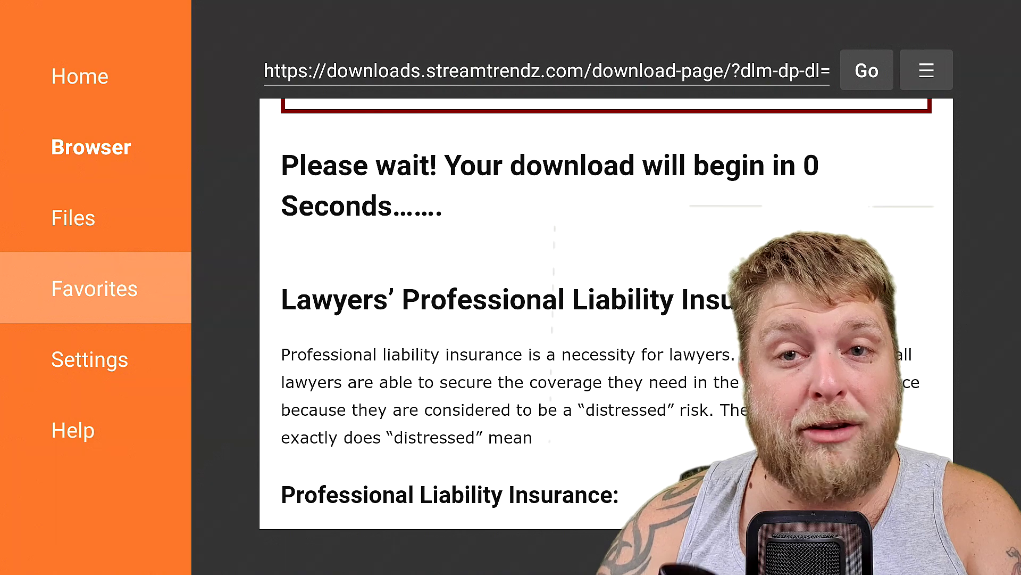
key("Return")
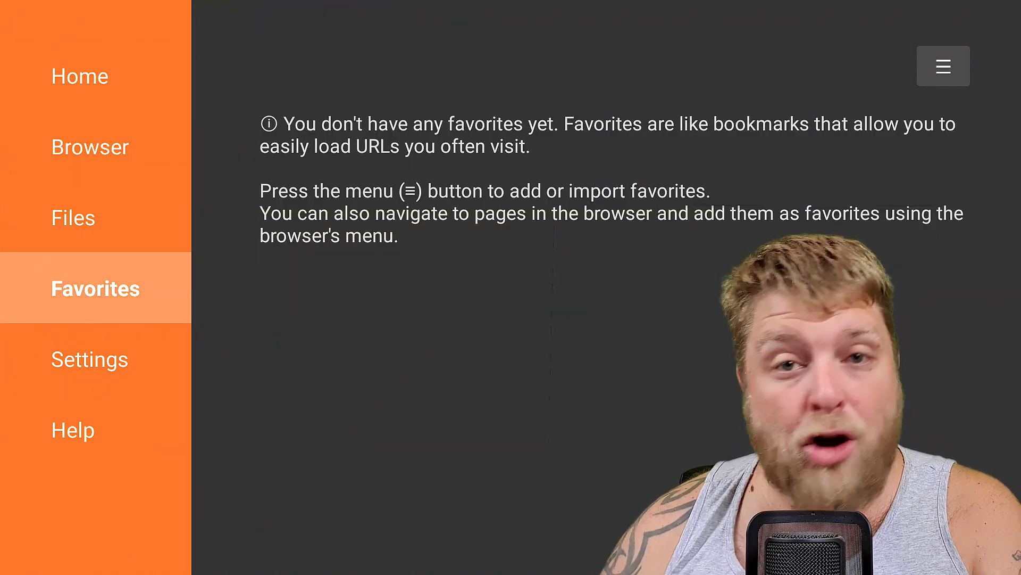
key("Up")
key("Return")
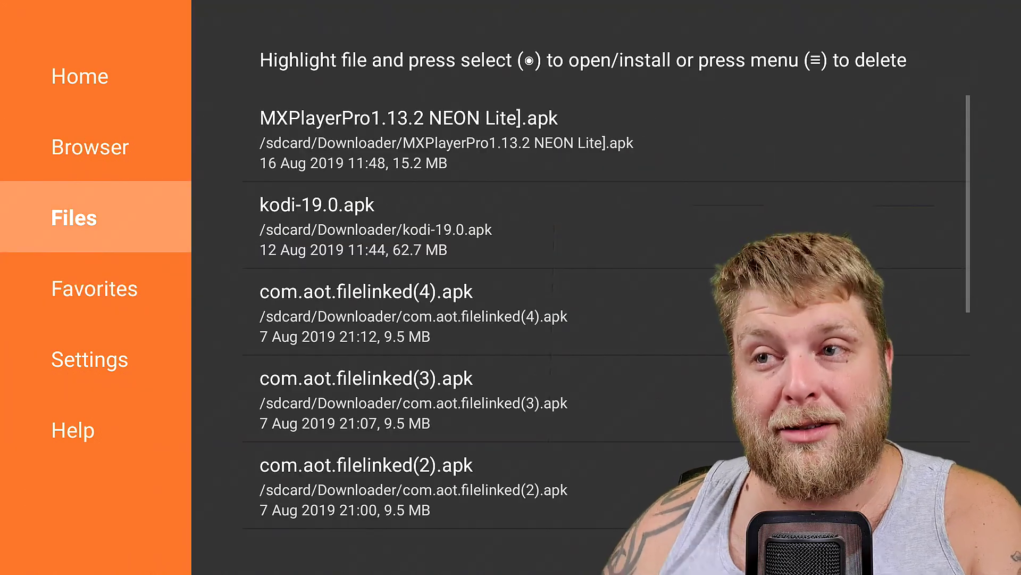
Delete the MXPlayerPro APK from the downloaded files list.
key("Right")
key("Up")
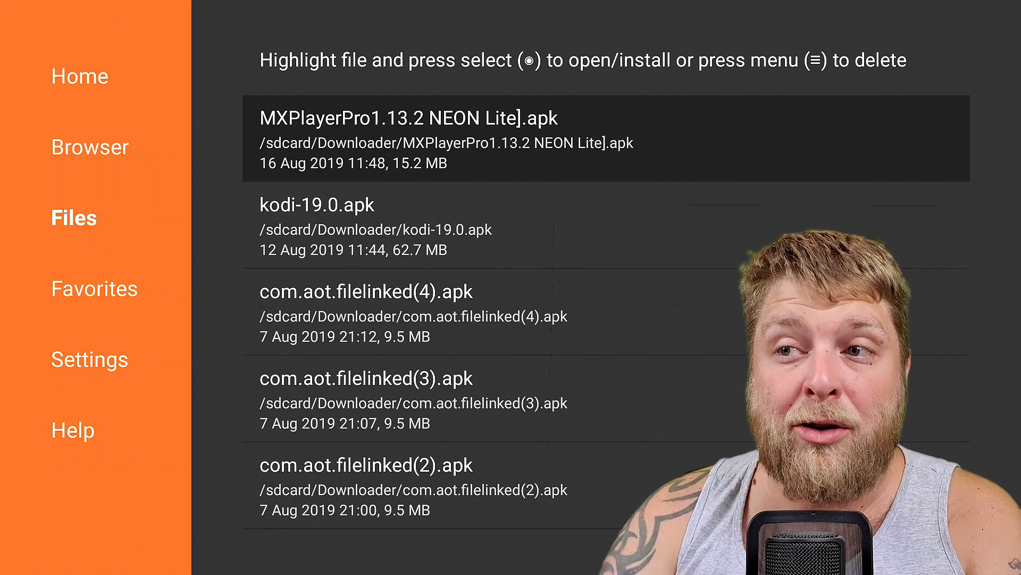
key("Menu")
key("Left")
key("Return")
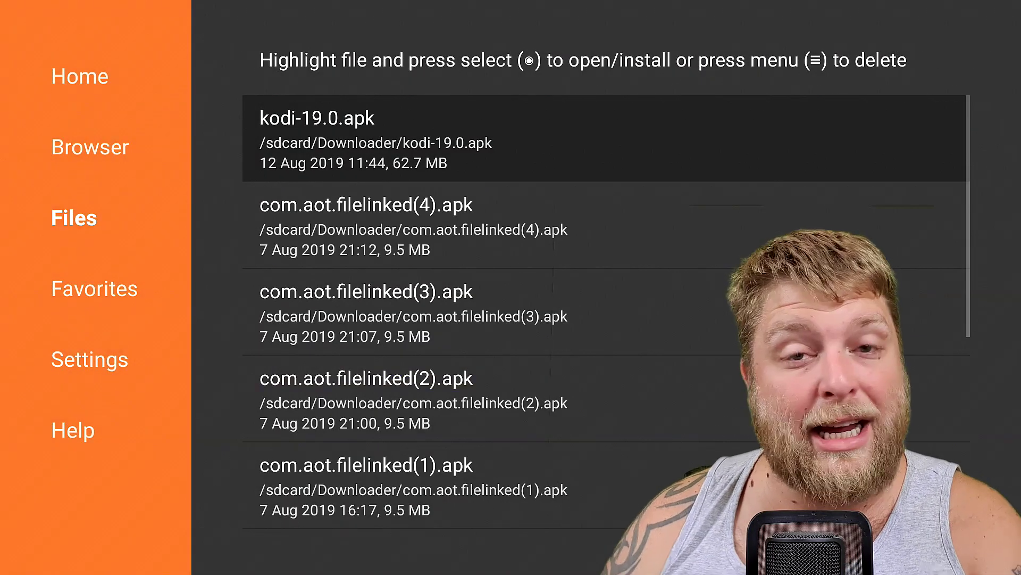
key("Down")
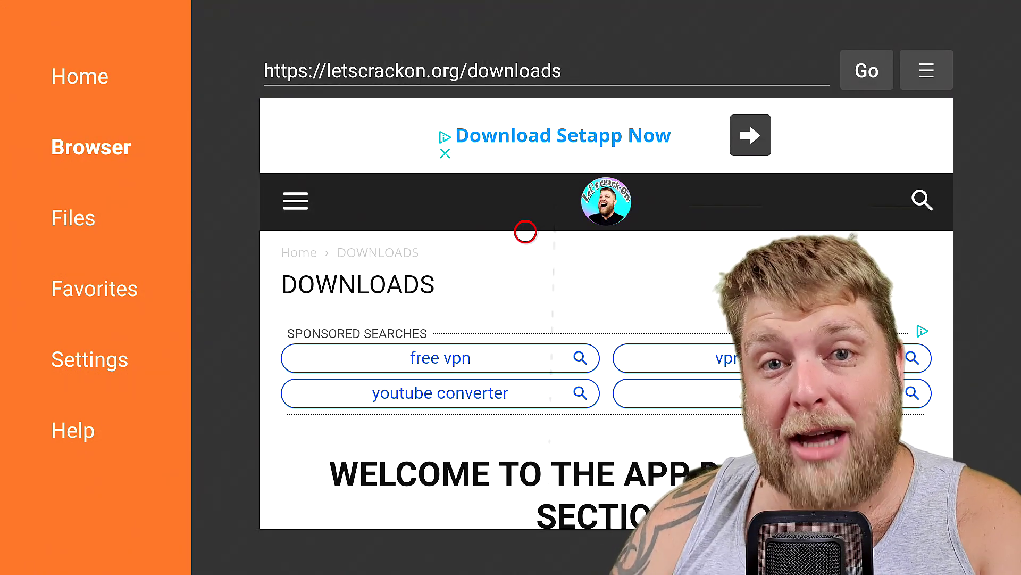
Save the letscrackon.org/downloads page as a favorite from the browser menu.
key("Up")
key("Up")
key("Up")
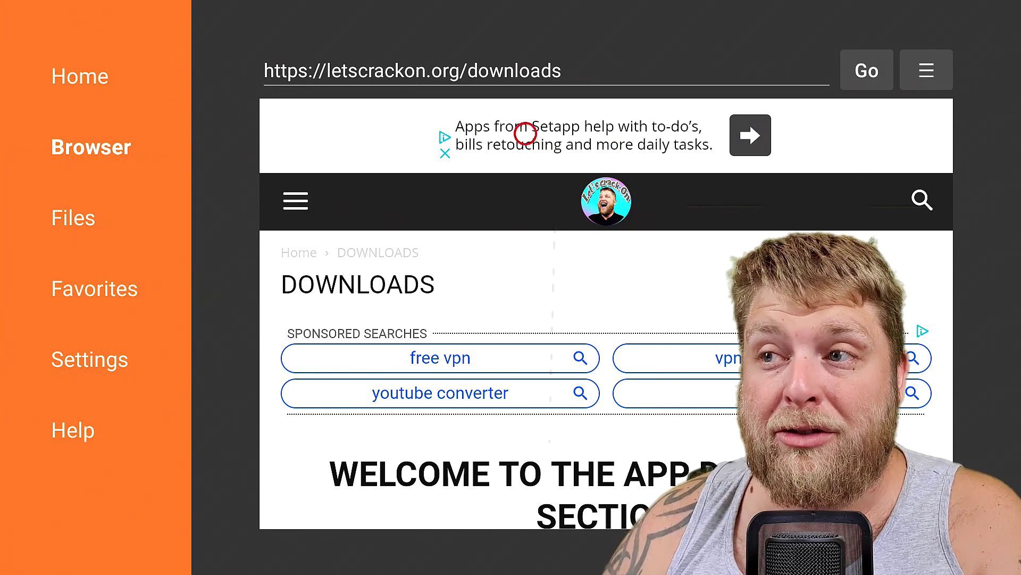
key("Right")
key("Right")
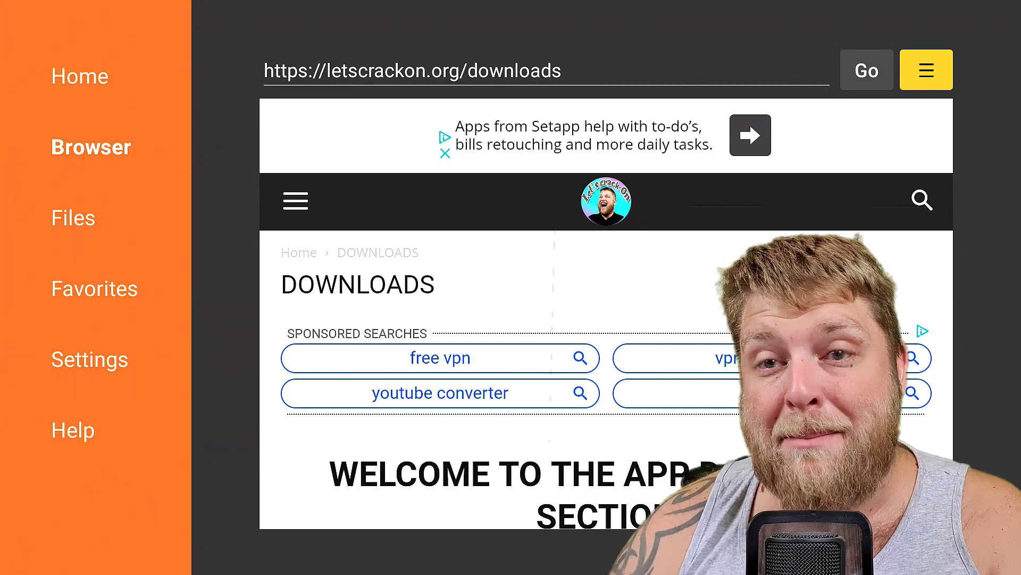
key("Return")
key("Down")
key("Down")
key("Up")
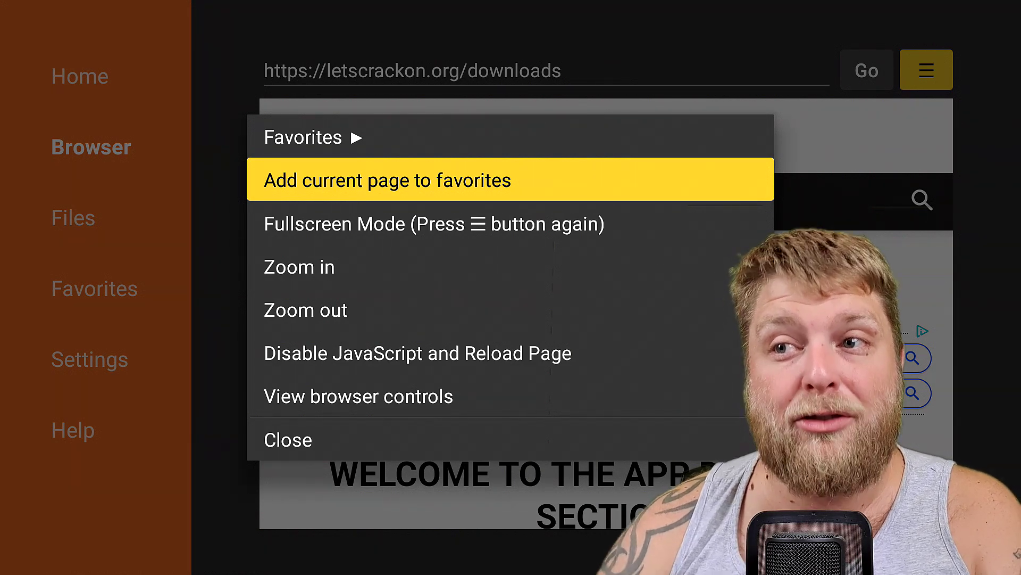
key("Return")
key("Down")
key("Down")
key("Left")
key("Return")
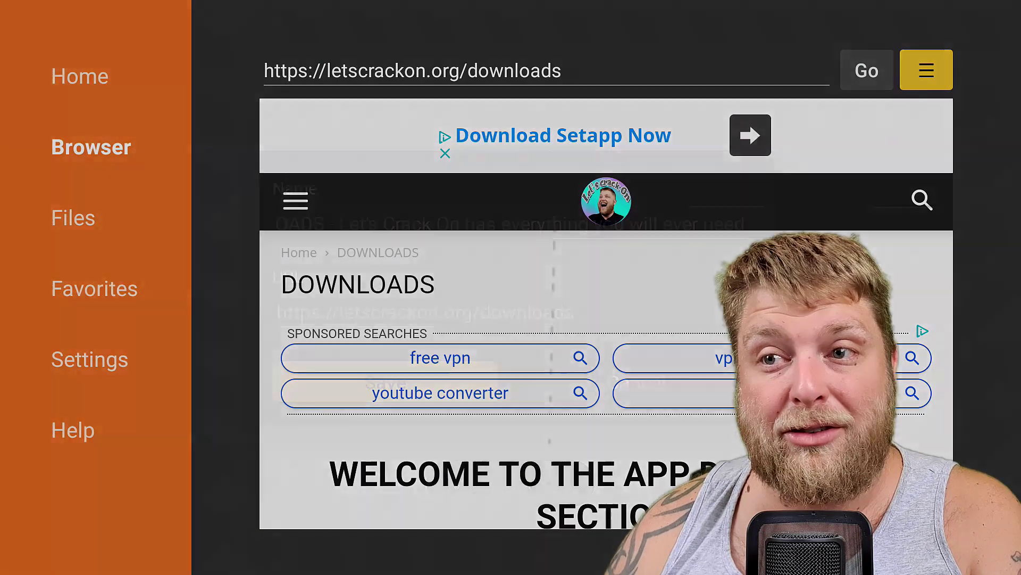
Show the Favorites list and highlight the saved downloads page.
key("Left")
key("Left")
key("Left")
key("Left")
key("Left")
key("Left")
key("Left")
key("Left")
key("Left")
key("Left")
key("Left")
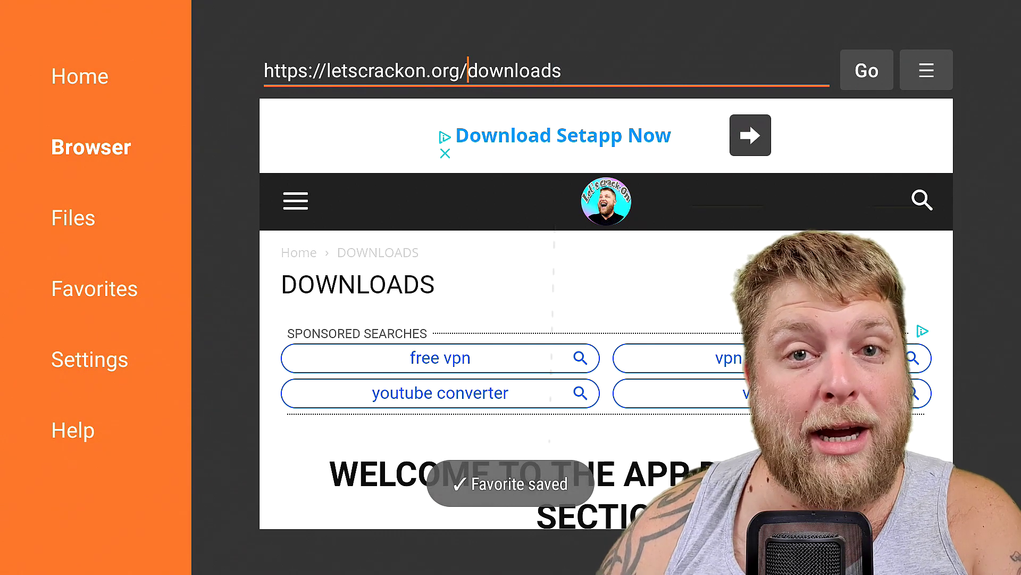
key("Left")
key("Left")
key("Left")
key("Left")
key("Left")
key("Left")
key("Left")
key("Left")
key("Left")
key("Left")
key("Left")
key("Left")
key("Left")
key("Left")
key("Left")
key("Left")
key("Left")
key("Left")
key("Left")
key("Left")
key("Left")
key("Left")
key("Left")
key("Left")
key("Left")
key("Down")
key("Down")
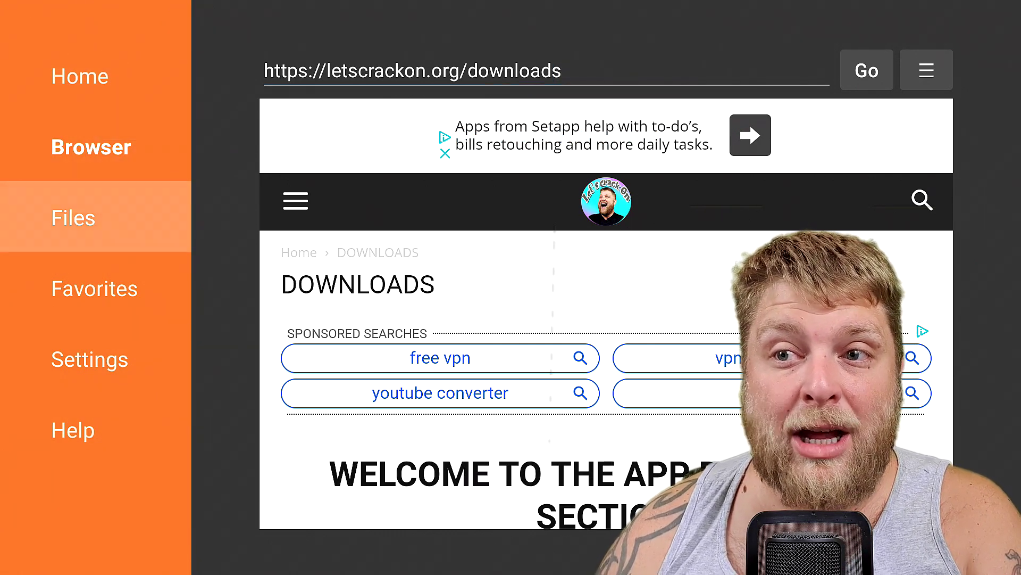
key("Down")
key("Right")
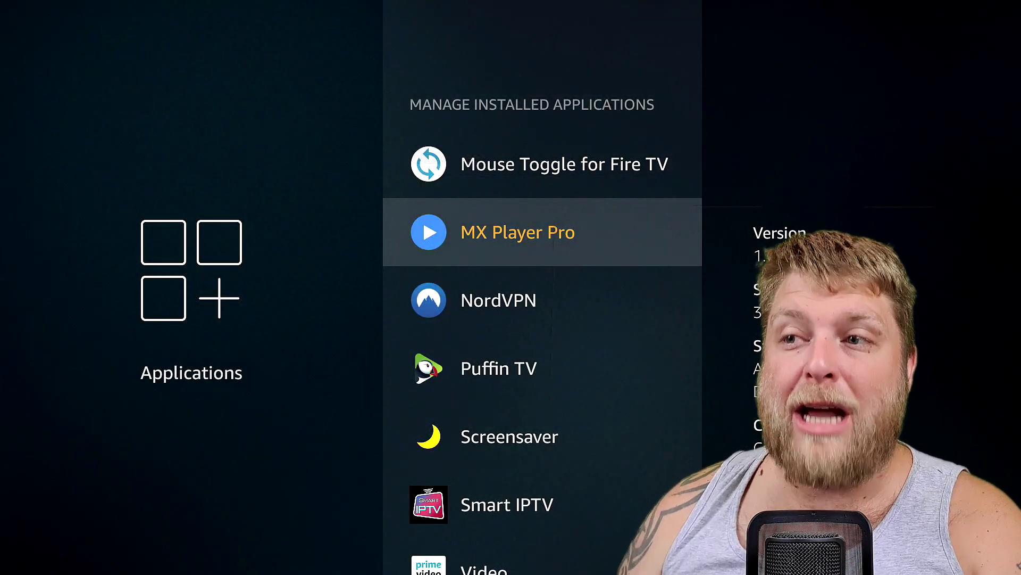
Open MX Player Pro's details in Manage Installed Applications.
key("Return")
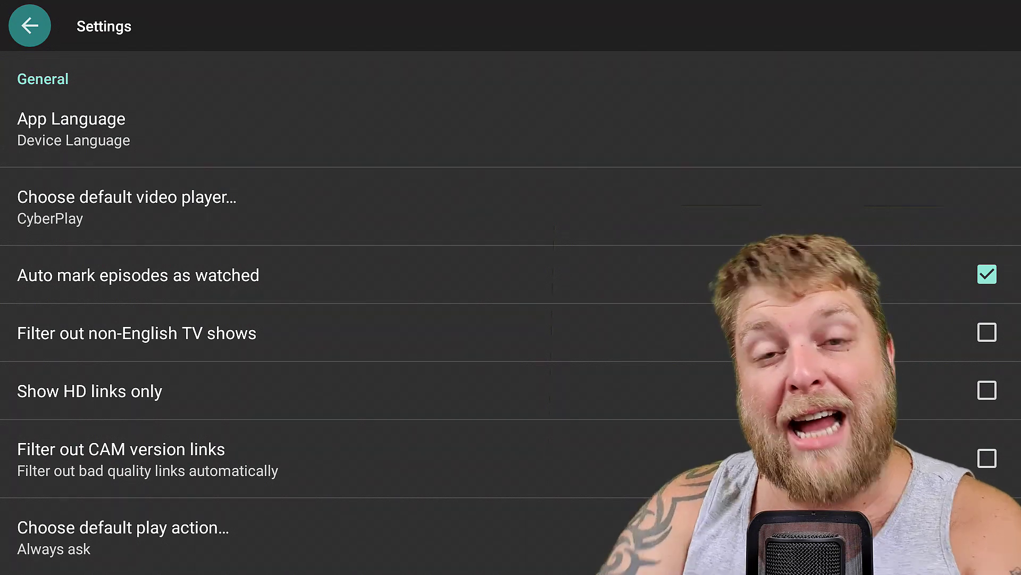
Choose MX Player under CyberFlix TV's 'Choose default video player' setting.
left_click(126, 207)
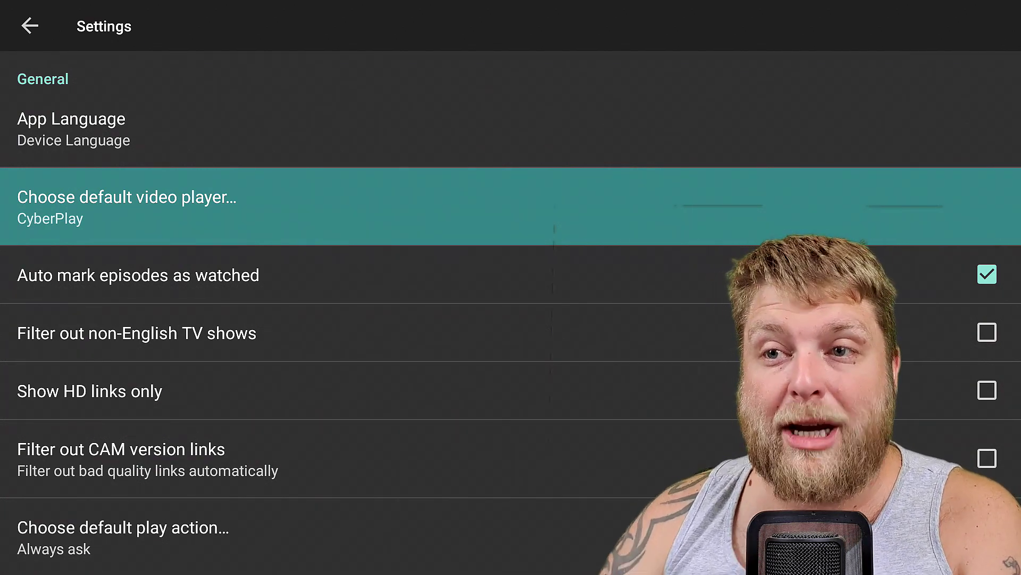
key("Return")
key("Down")
key("Down")
key("Return")
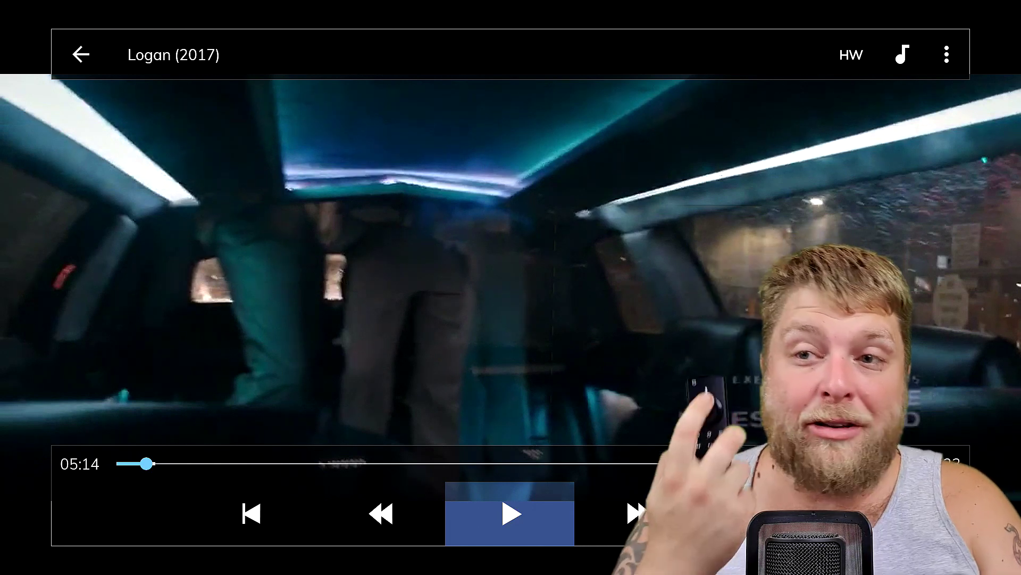
Turn the volume up during Logan (2017), then open the player's three-dot overflow menu.
key("Up")
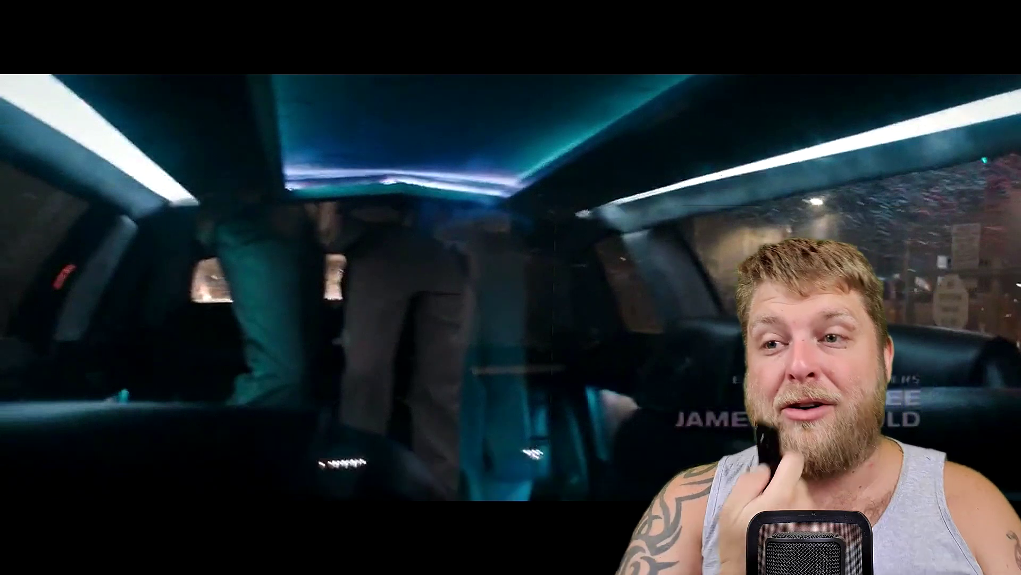
key("XF86AudioRaiseVolume")
key("XF86AudioRaiseVolume")
key("XF86AudioRaiseVolume")
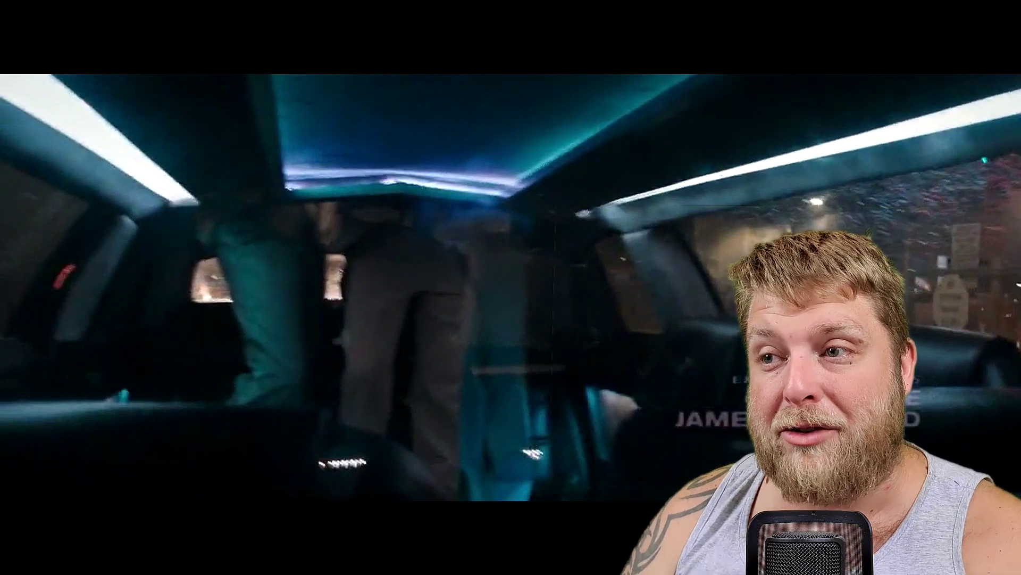
key("Return")
key("Up")
key("Up")
key("Right")
key("Right")
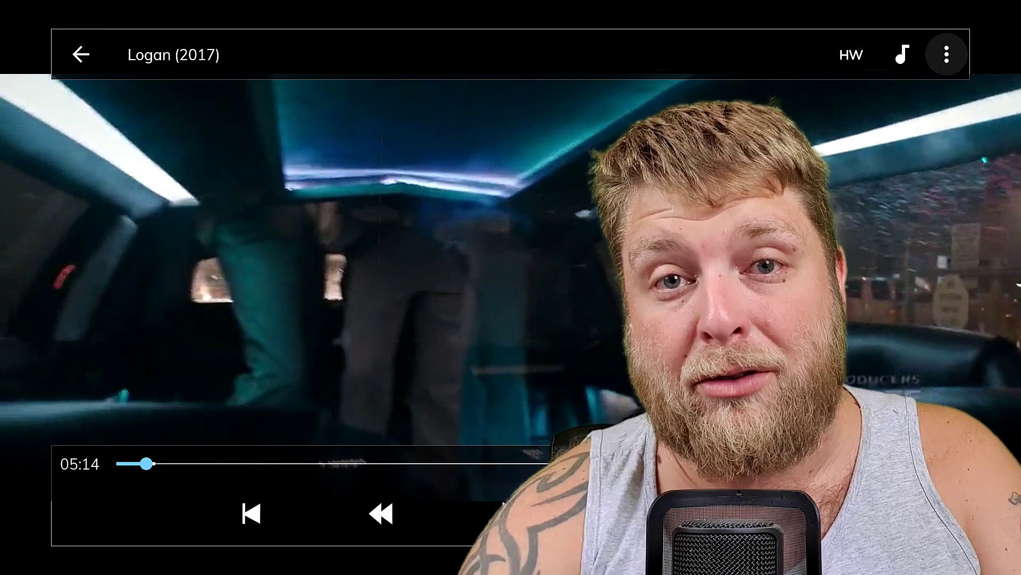
key("Return")
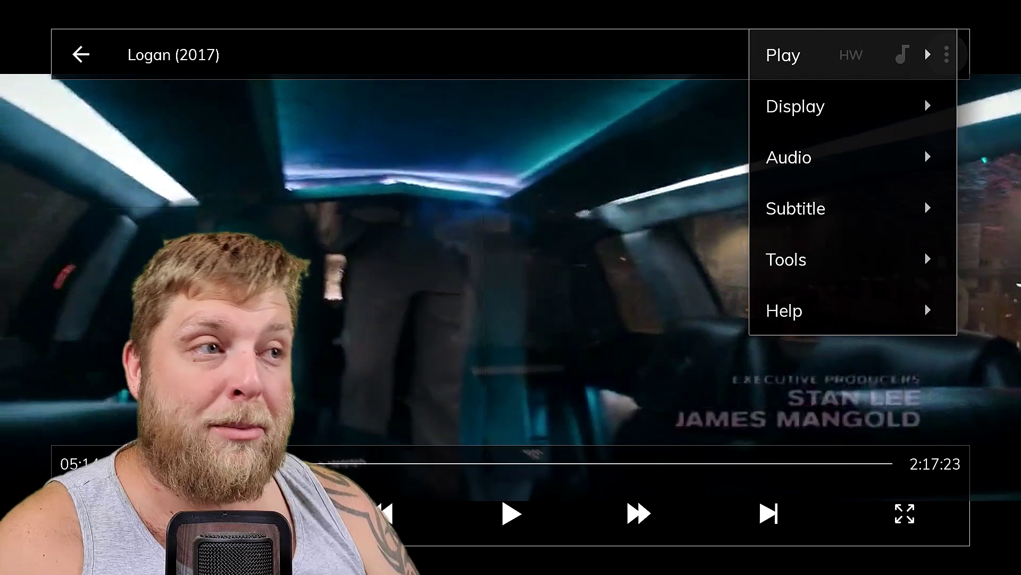
key("Down")
key("Down")
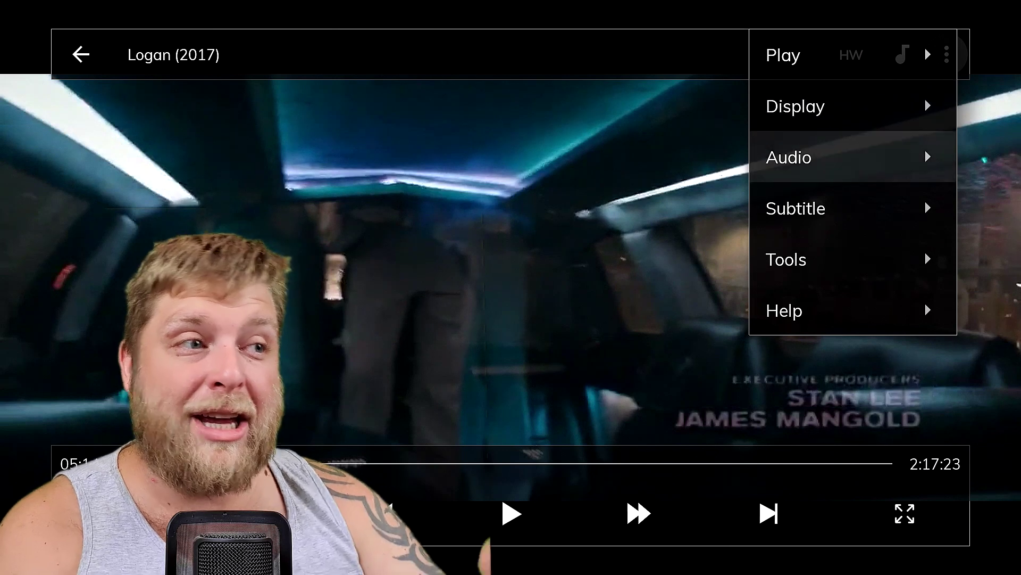
key("Down")
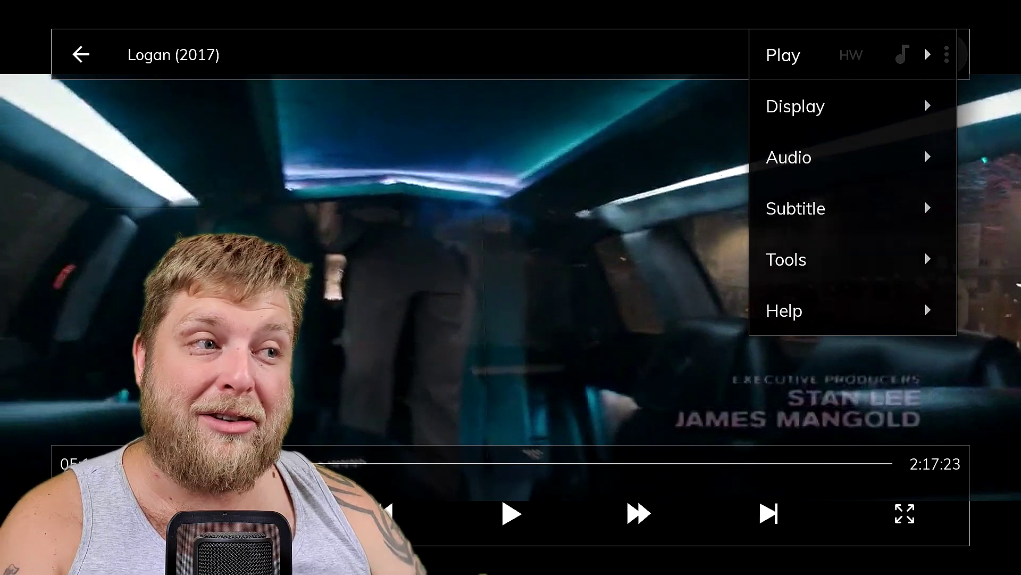
key("Down")
key("Up")
key("Up")
key("Up")
key("Up")
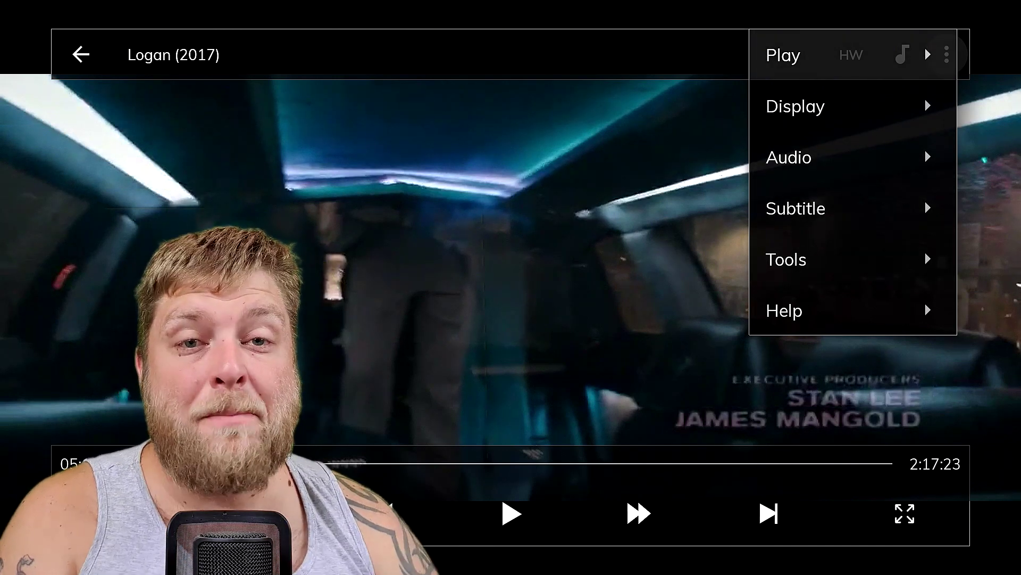
key("Down")
key("Return")
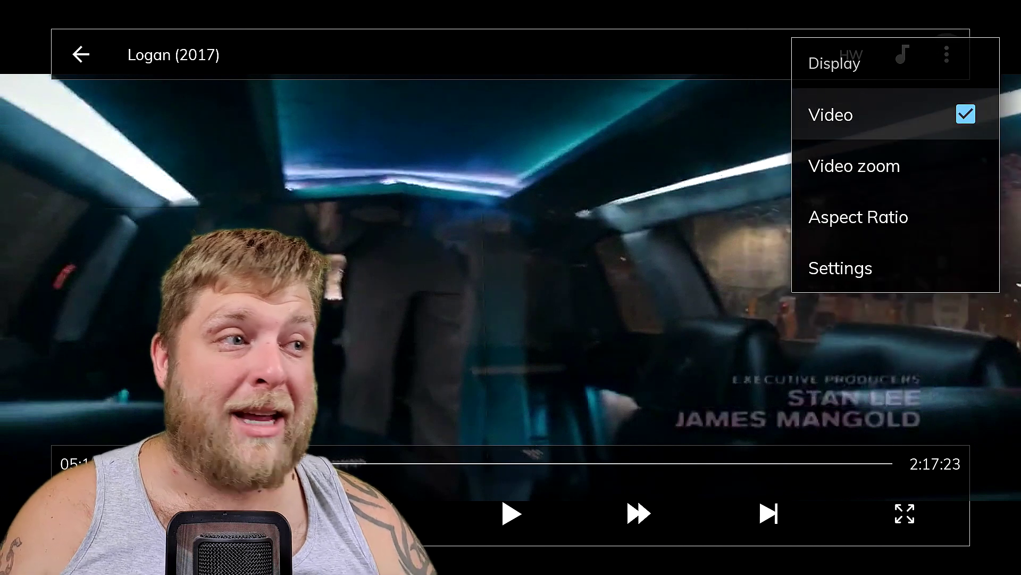
key("Down")
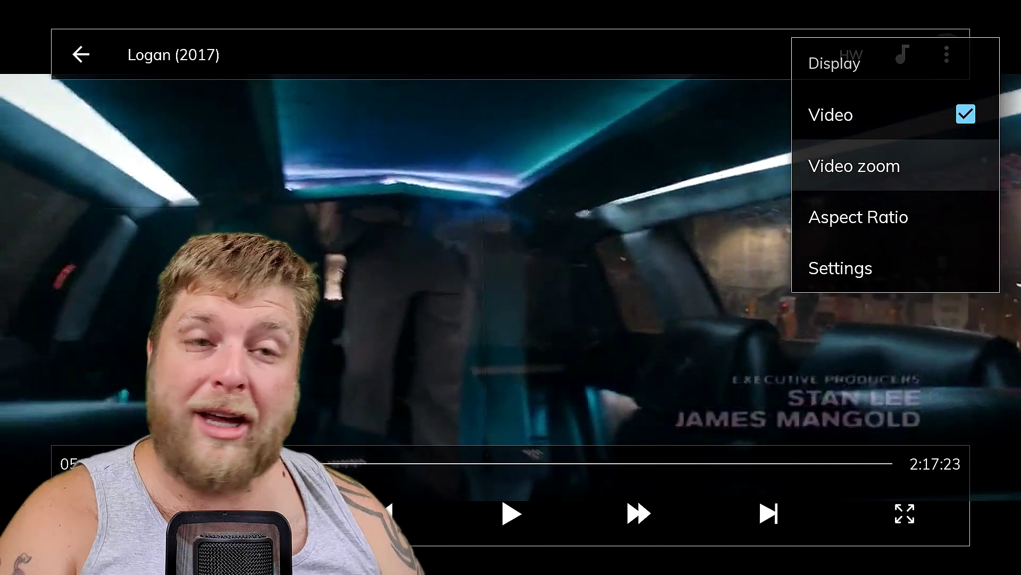
key("Down")
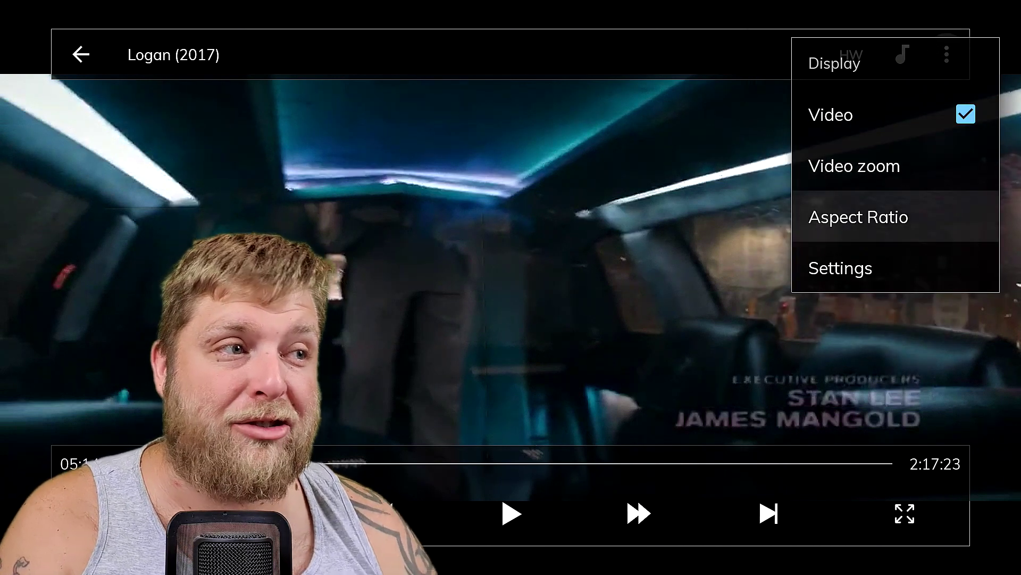
key("Down")
key("Return")
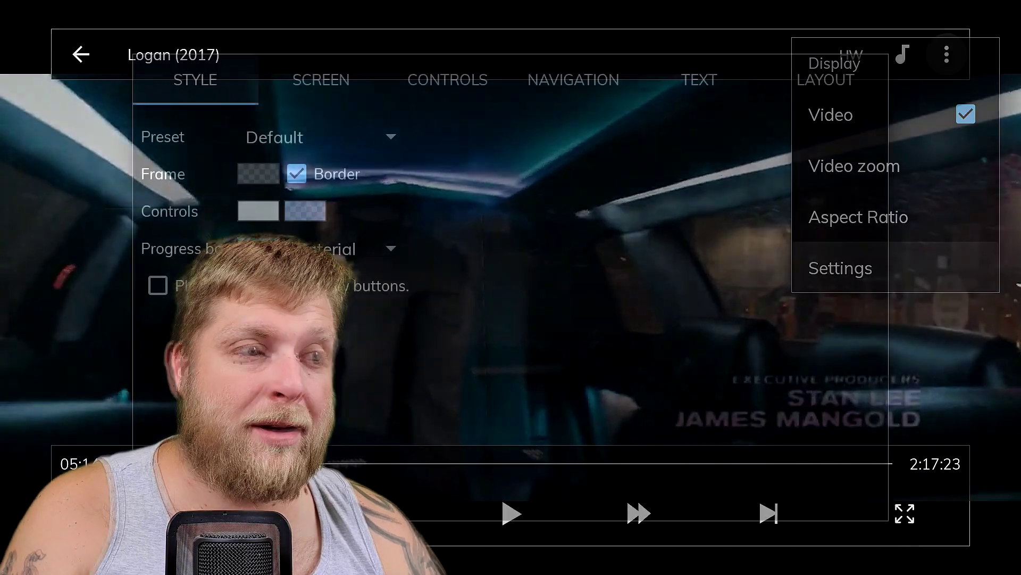
key("Right")
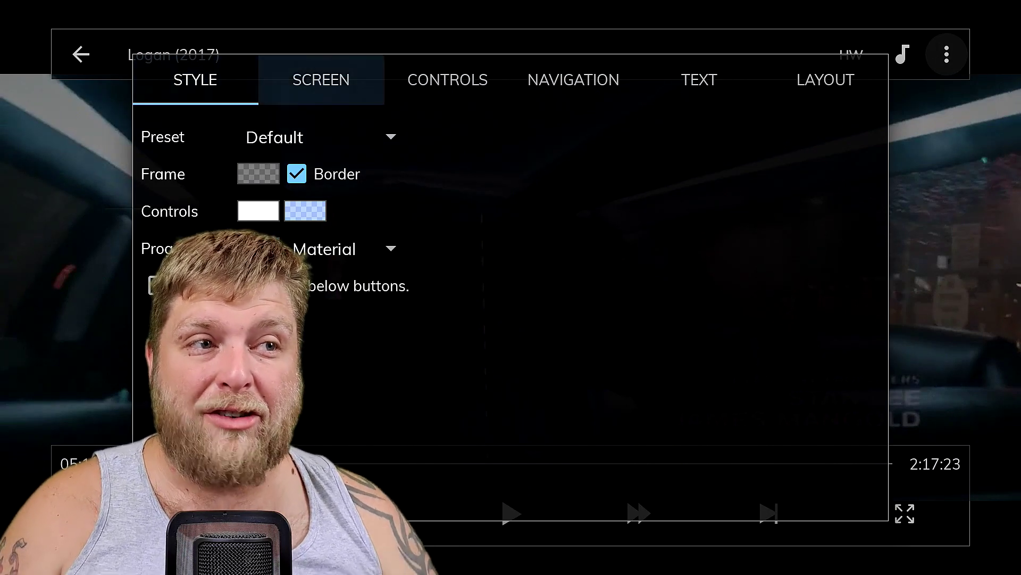
key("Right")
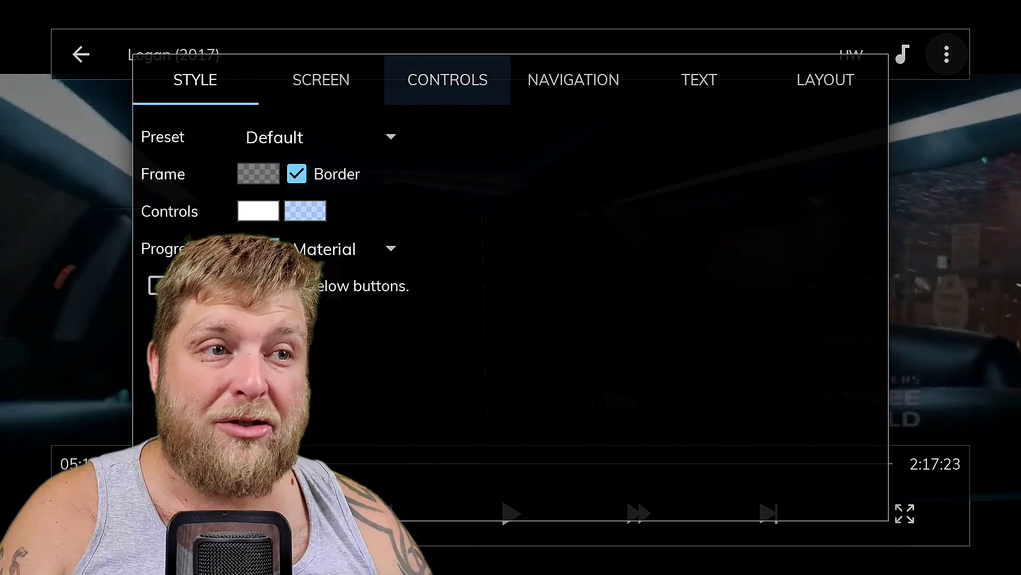
key("Return")
key("Escape")
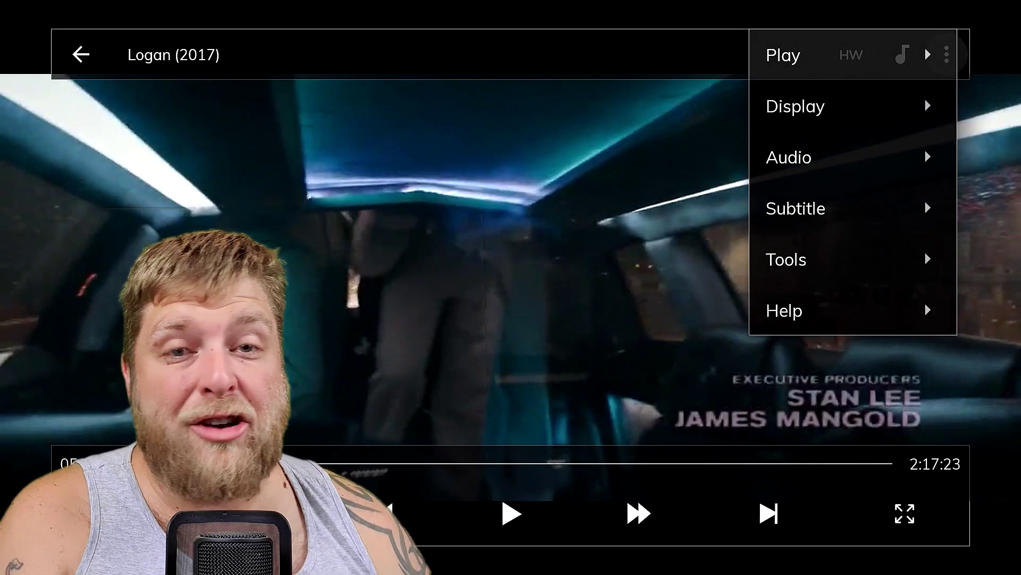
key("Down")
key("Down")
key("Down")
key("Down")
key("Return")
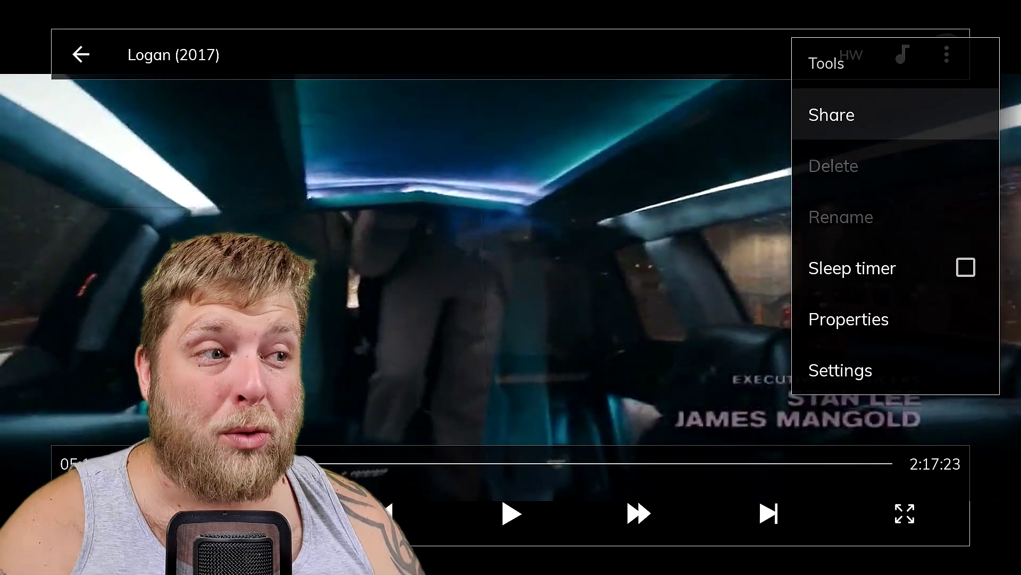
key("Down")
key("Down")
key("Down")
key("Down")
key("Down")
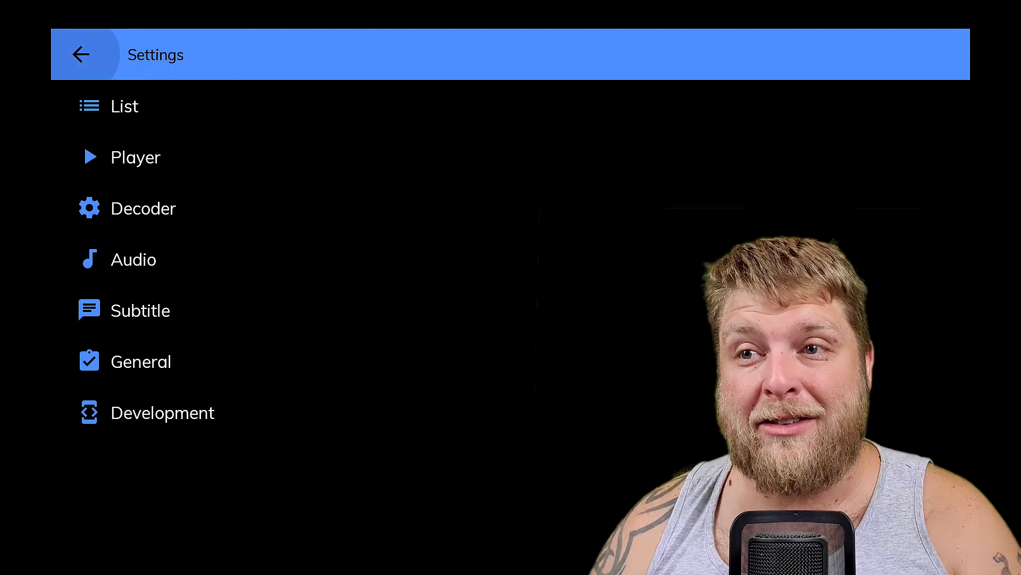
key("Down")
key("Down")
key("Down")
key("Down")
key("Return")
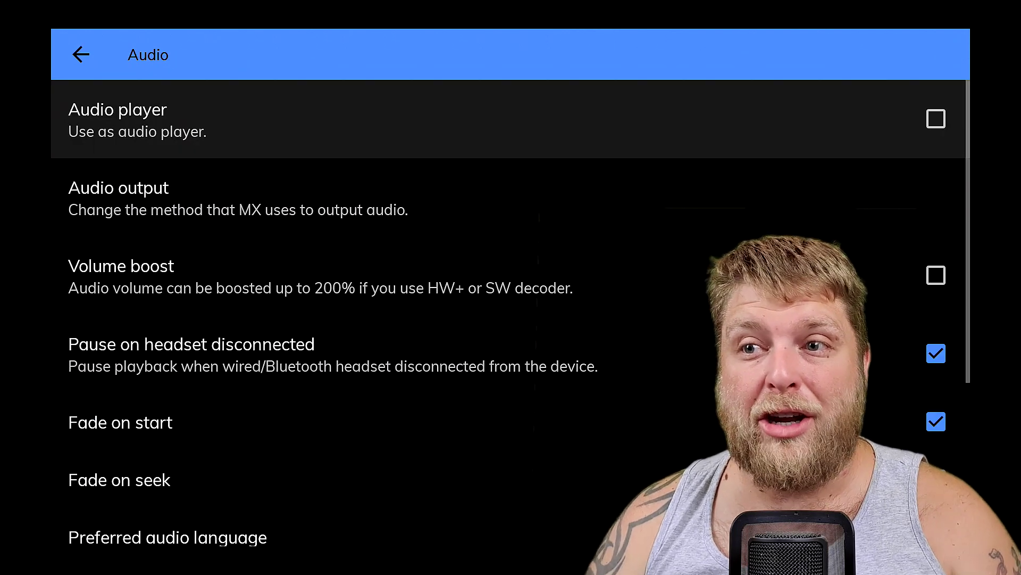
key("Down")
key("Down")
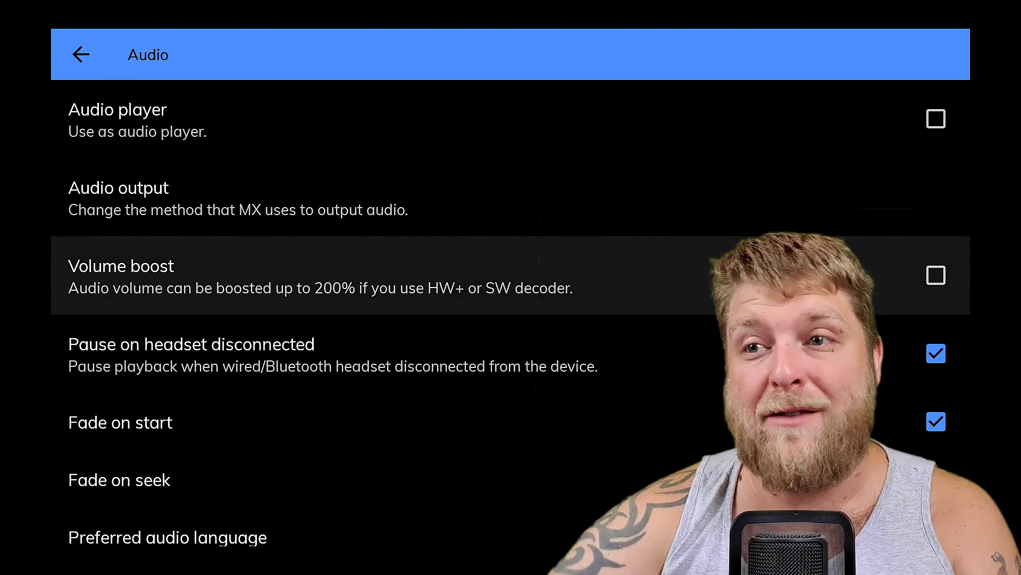
key("Down")
key("Down")
key("Down")
key("Down")
key("Down")
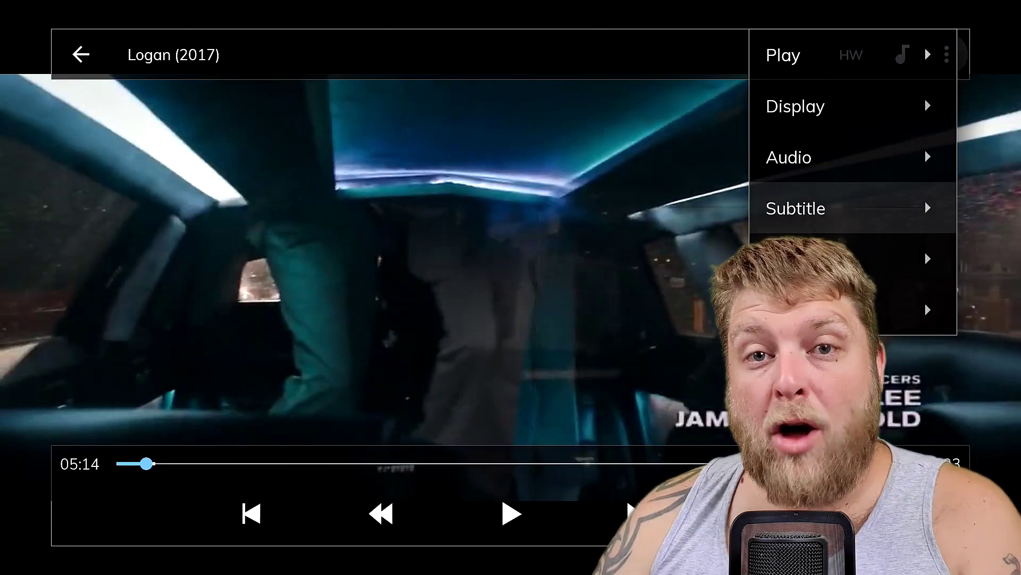
Check the Subtitle options, then open Select decoder and browse HW, HW+ and SW, ending on HW.
key("Return")
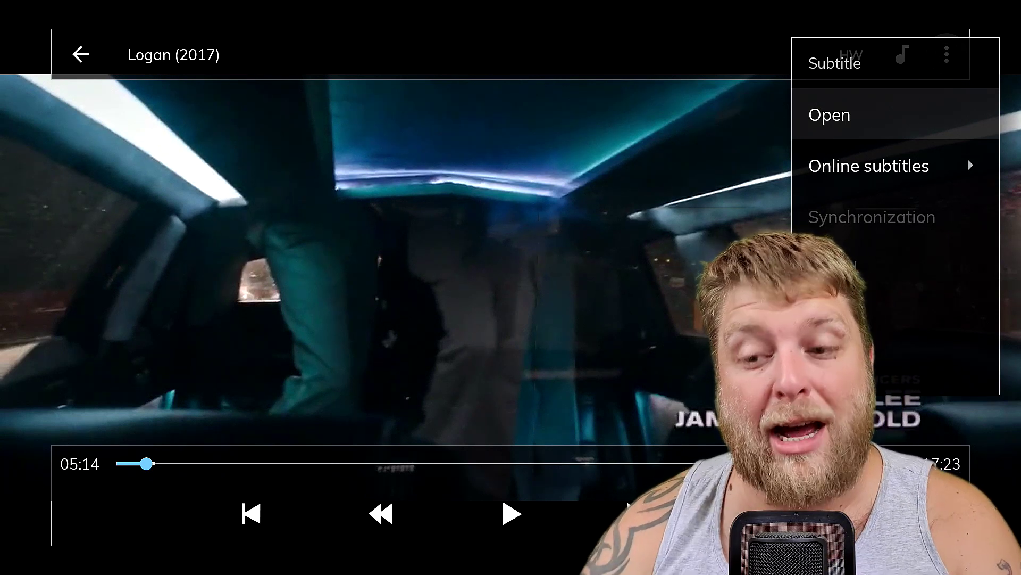
key("Escape")
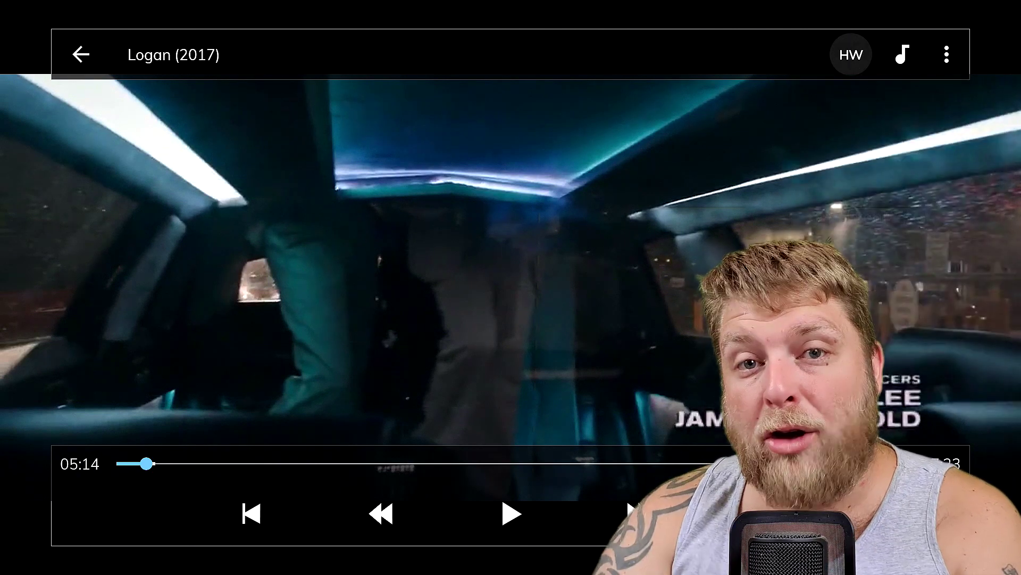
key("Return")
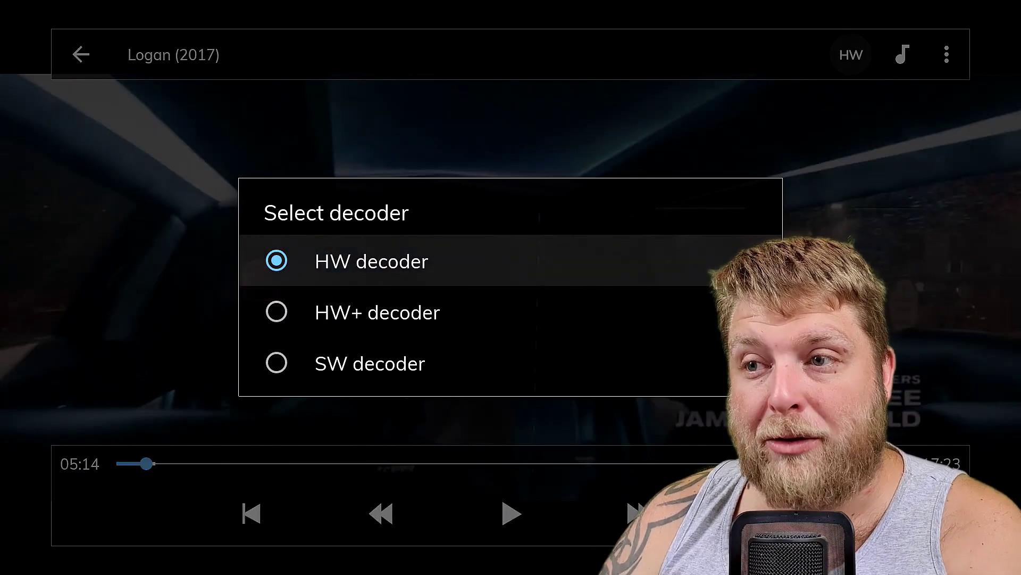
key("Down")
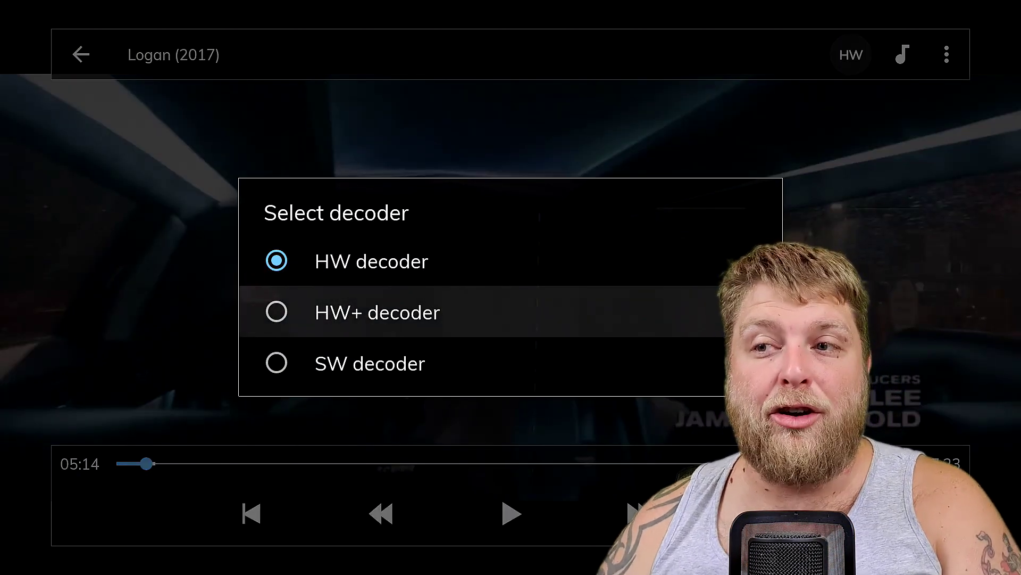
key("Down")
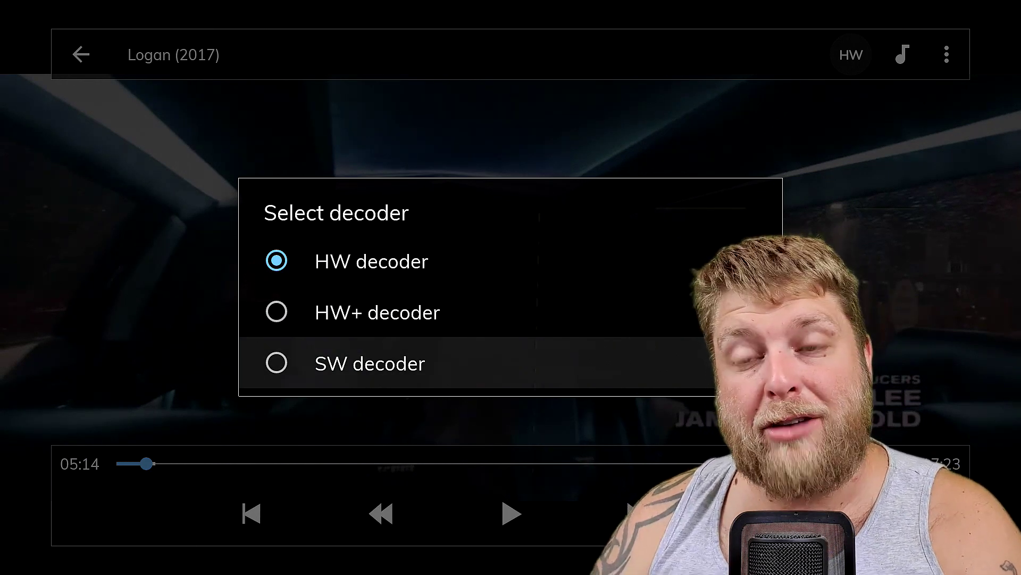
key("Up")
key("Up")
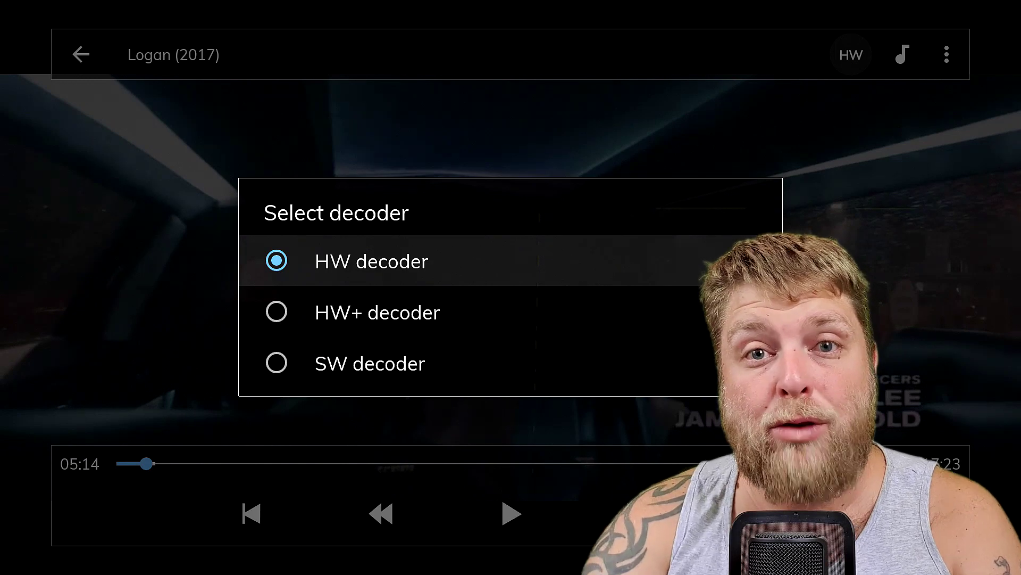